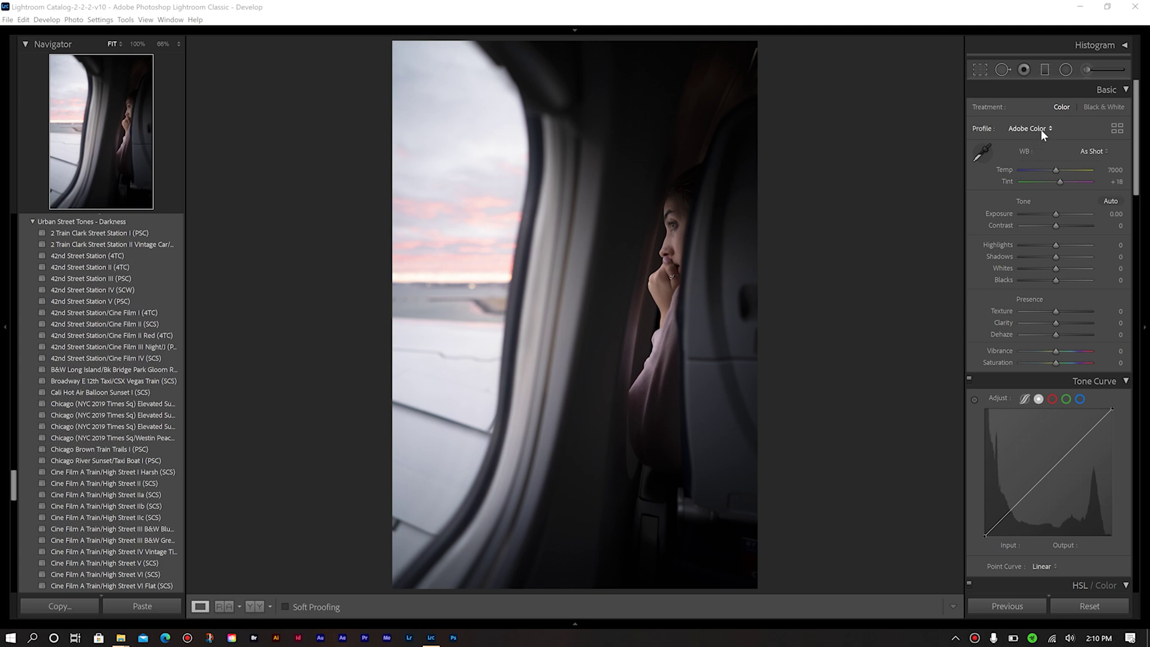
Try the Adobe Standard profile, then switch back to Adobe Color
left_click(1040, 129)
left_click(1045, 174)
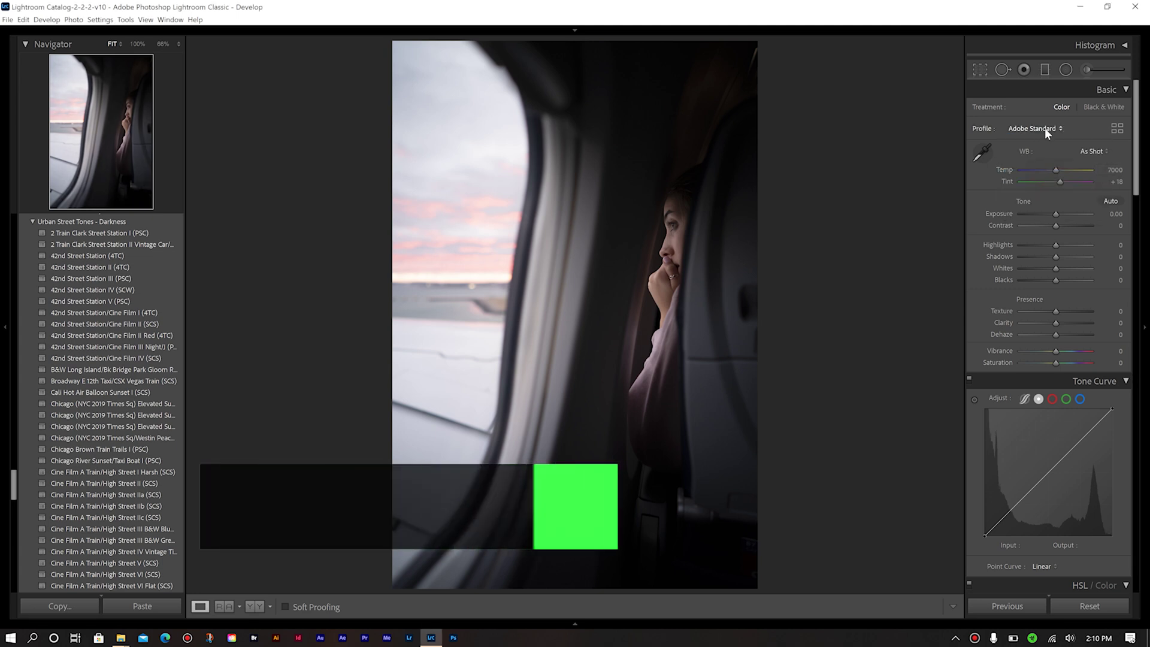
left_click(1044, 128)
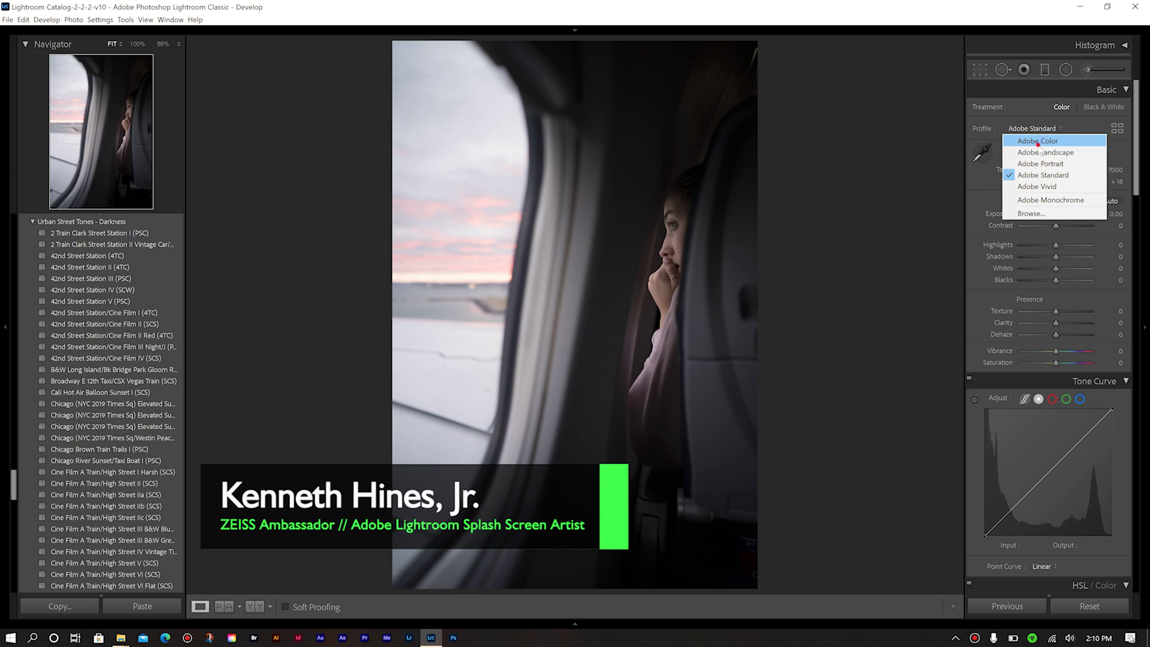
left_click(1039, 146)
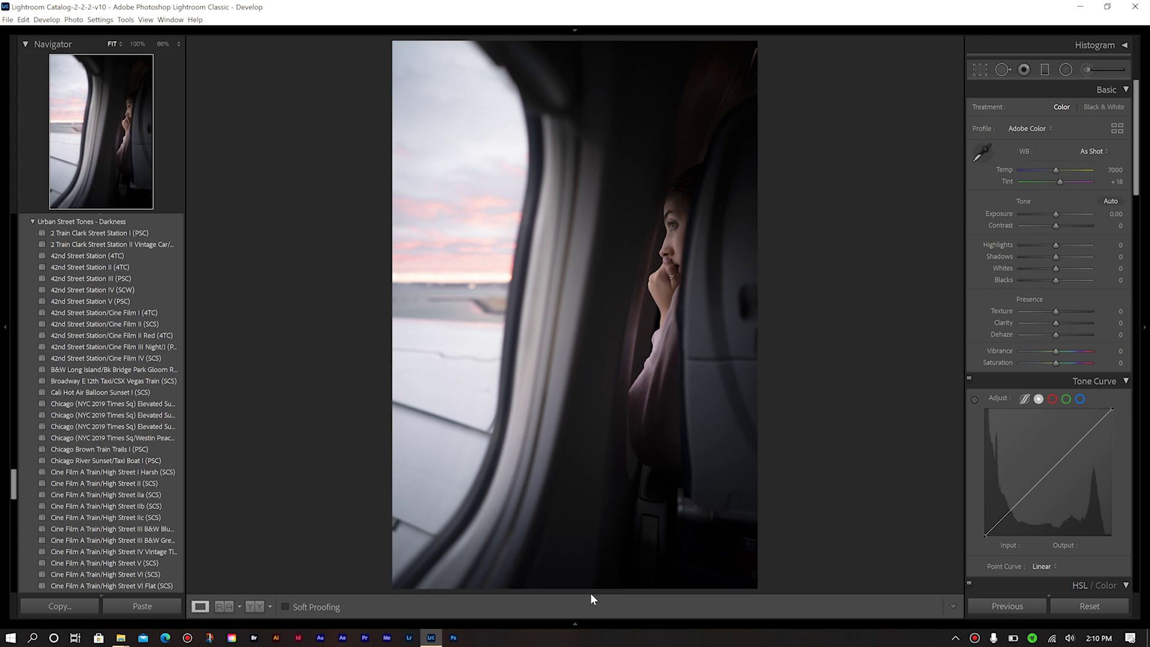
Set the white balance Temp to 7400 in the Basic panel
left_click(1112, 170)
type("4")
key("Return")
Set Basic sliders to Highlights -100, Shadows +62, Whites +11 and Clarity +17
left_click_drag(1056, 248, 975, 255)
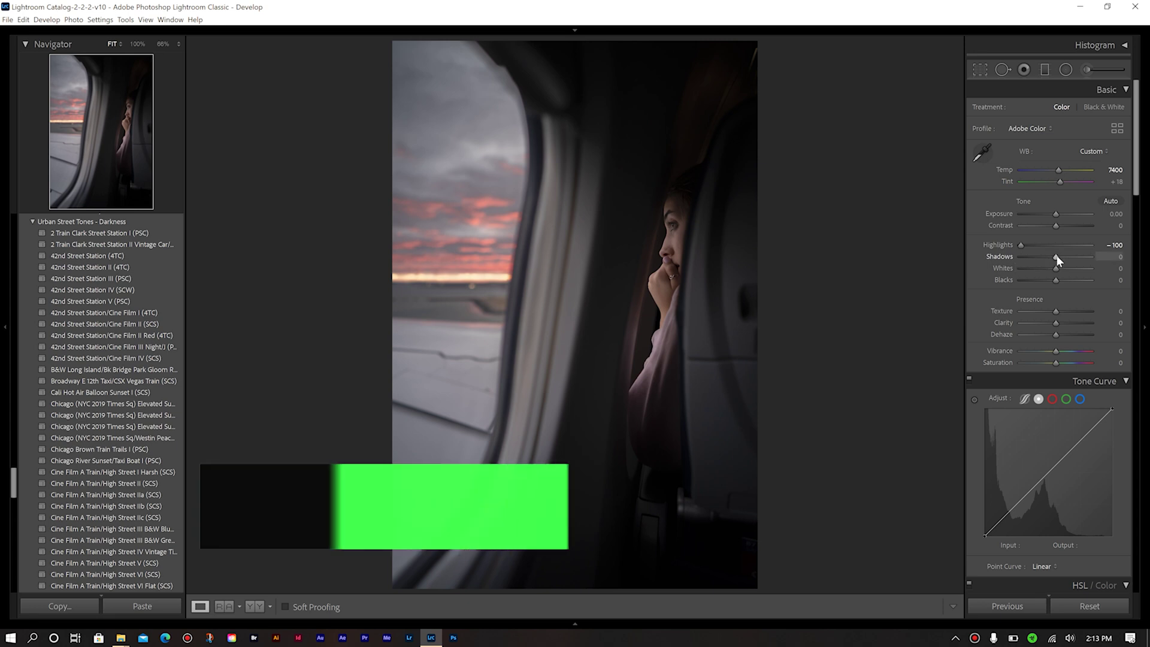
left_click_drag(1055, 259, 1078, 258)
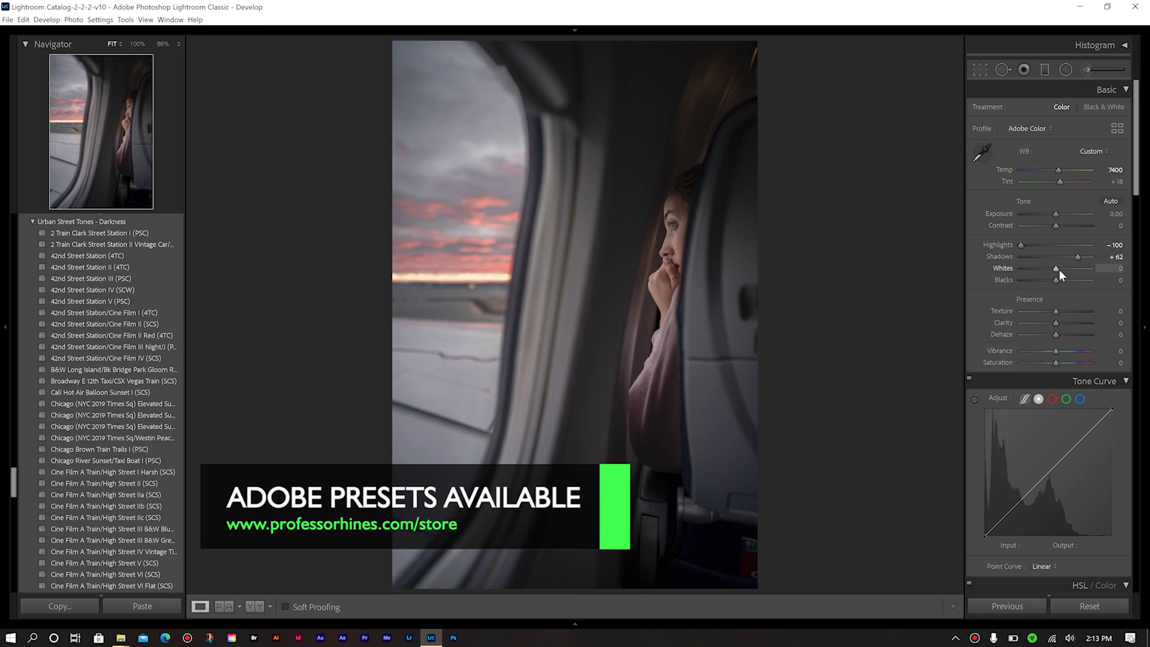
left_click_drag(1056, 271, 1058, 270)
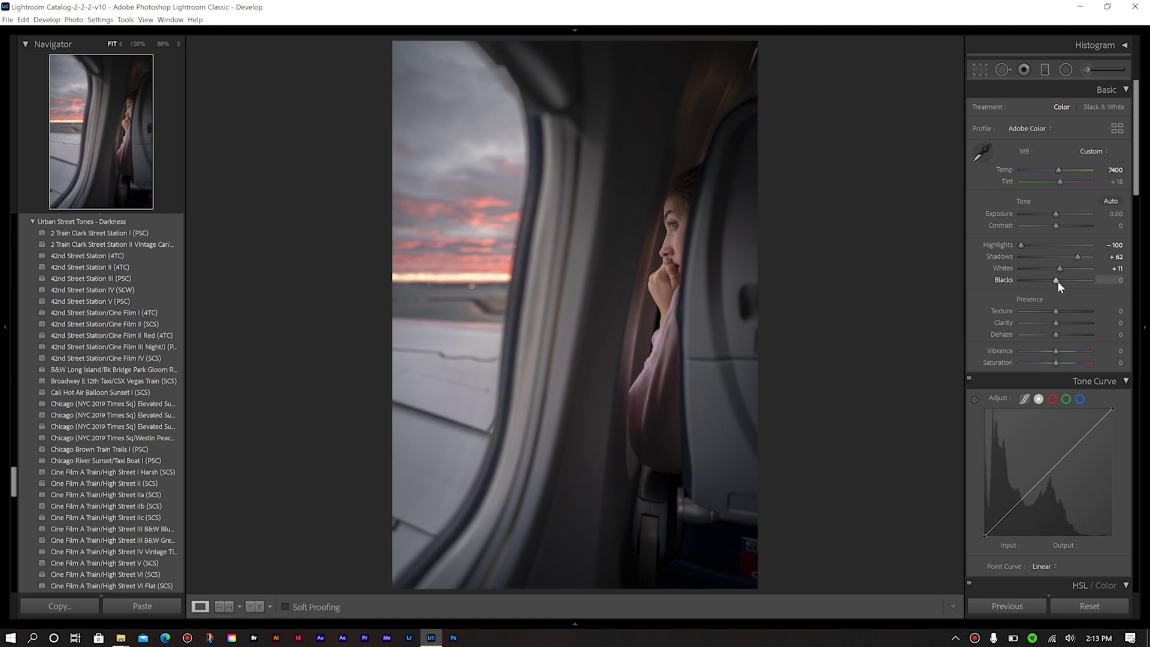
left_click(1055, 323)
left_click_drag(1059, 321, 1061, 321)
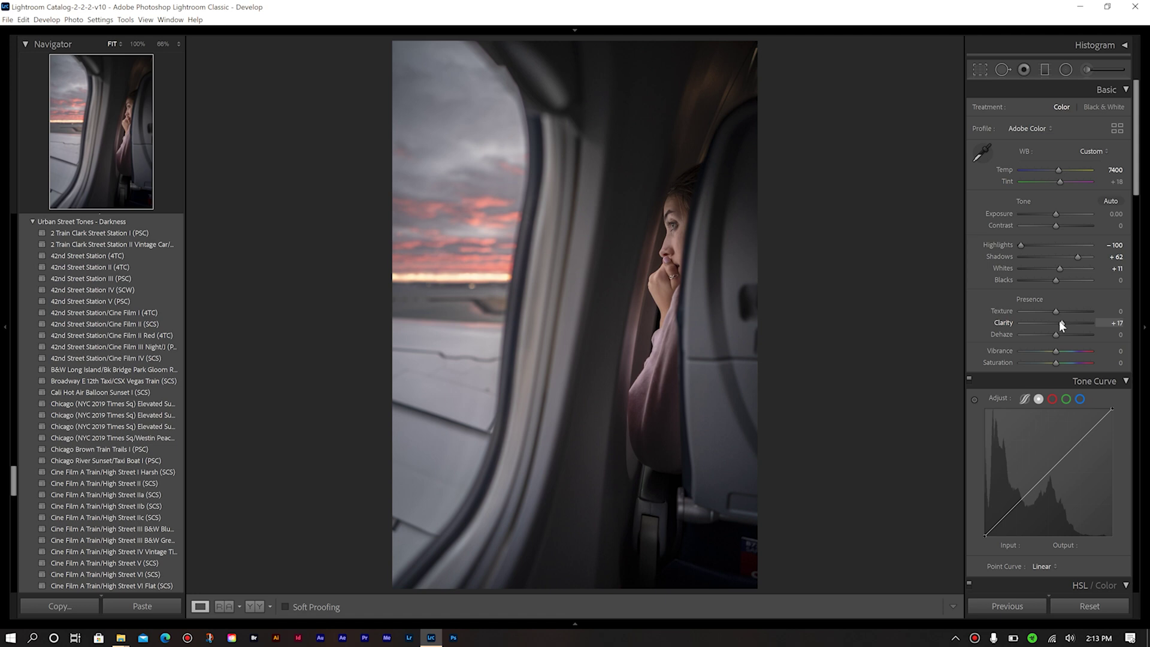
Apply the Street Curve point-curve preset and view Before/After side by side
scroll(1130, 342, "down", 5)
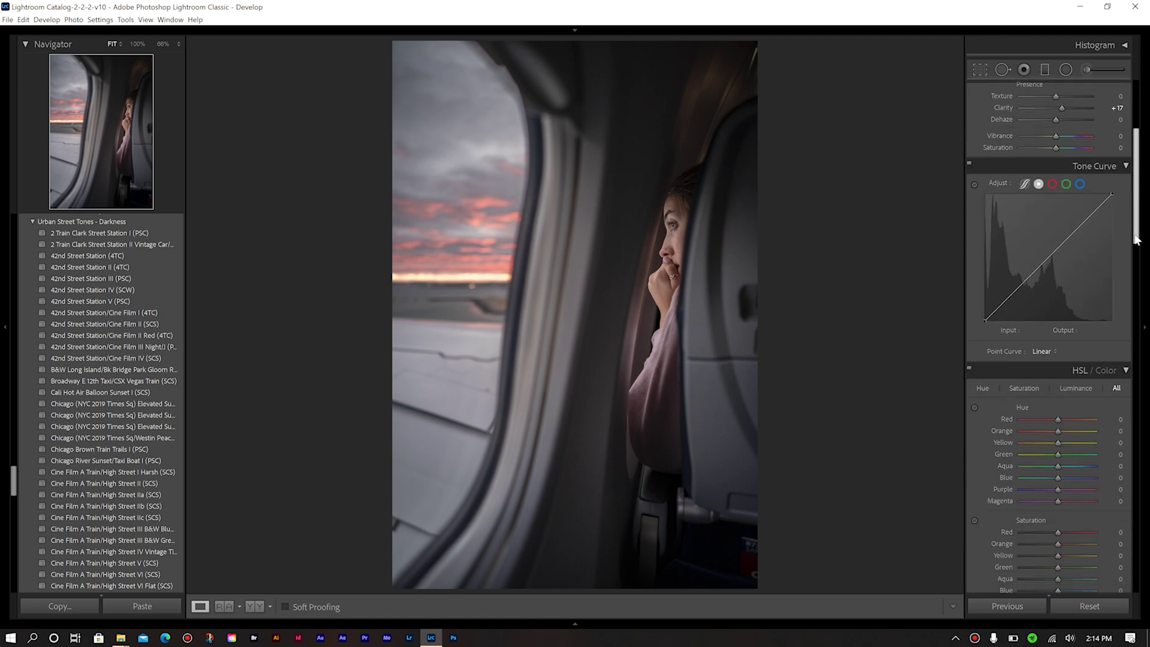
left_click(1047, 350)
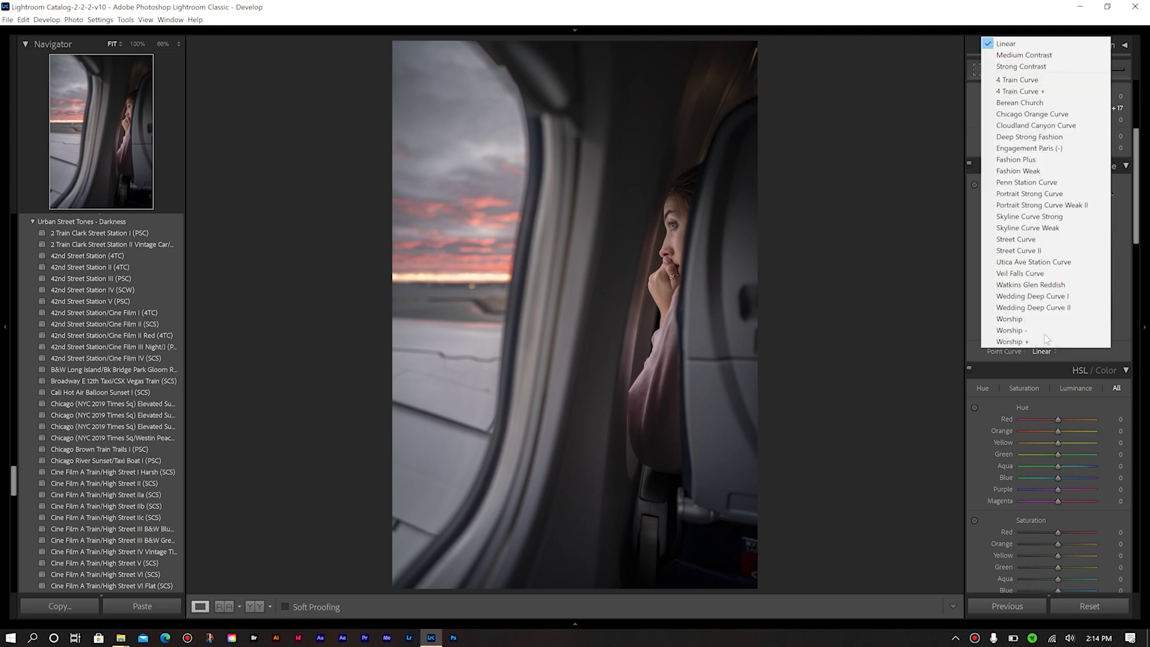
left_click(1025, 241)
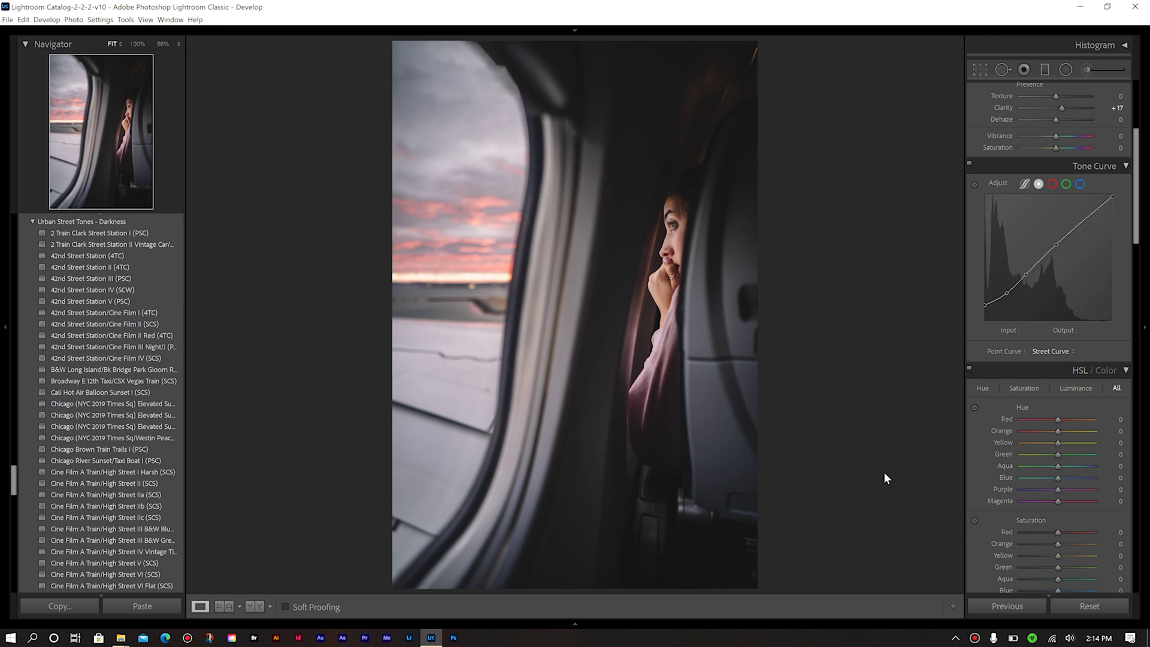
key("y")
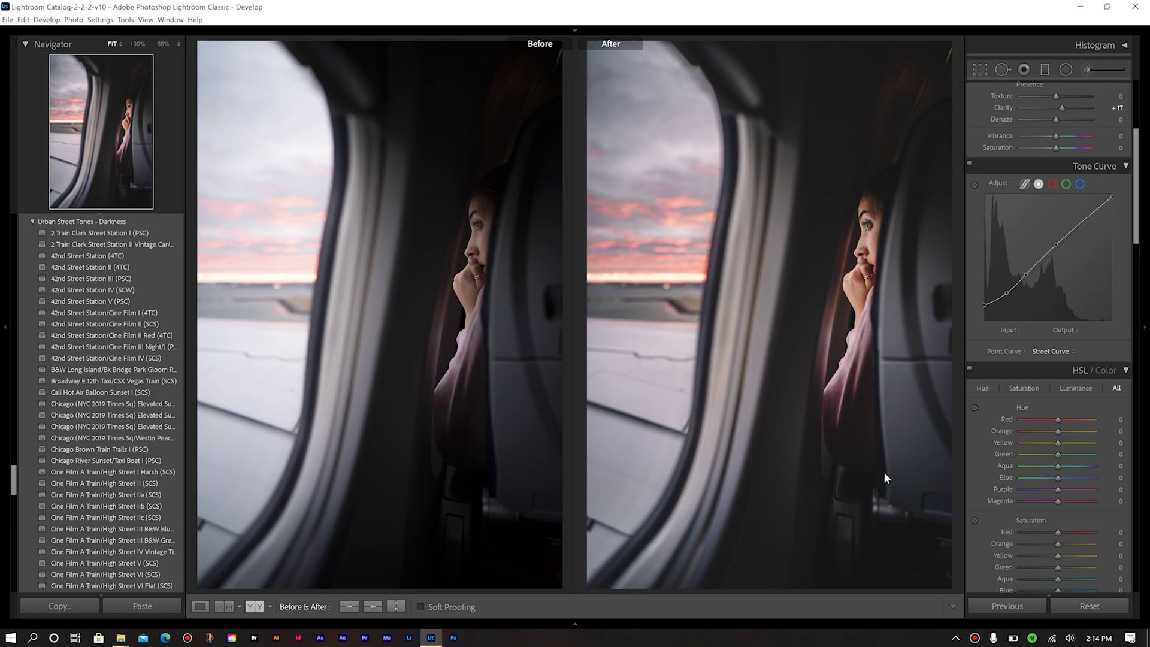
Return to Loupe view and set HSL hue Yellow -32, Blue +72, Magenta -38
key("y")
left_click_drag(1135, 213, 1135, 254)
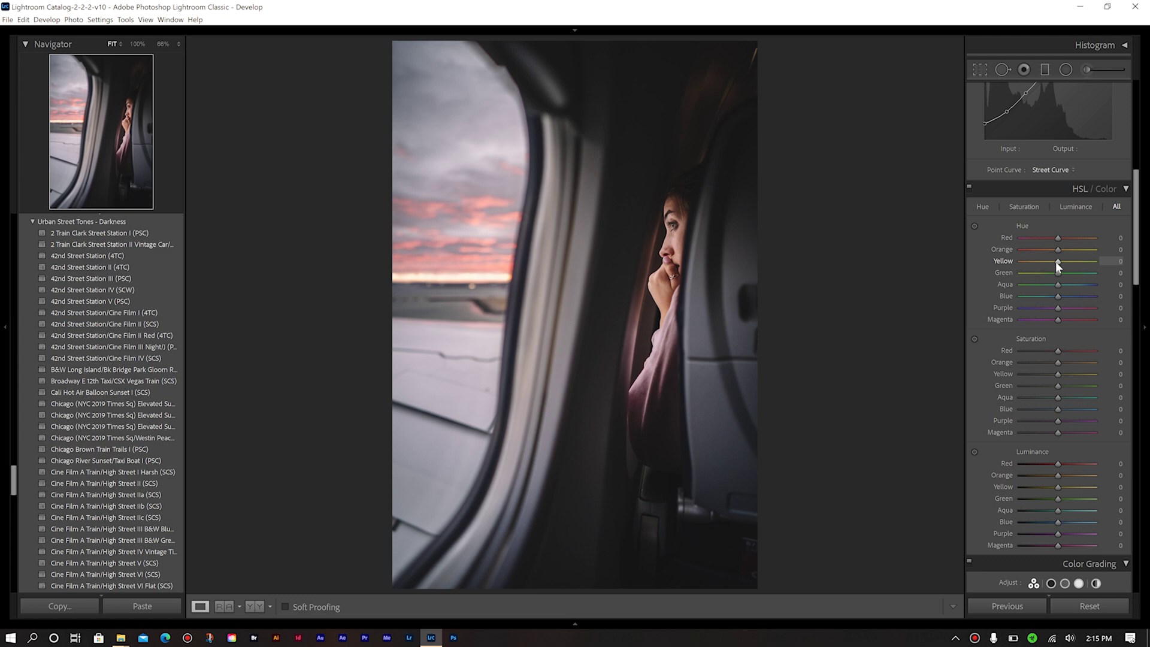
left_click_drag(1058, 266, 1046, 269)
left_click_drag(1059, 296, 1083, 294)
left_click_drag(1057, 321, 1044, 321)
Lower HSL saturation: Orange -25, Yellow -13, Purple -6, Magenta -27
left_click_drag(1055, 364, 1050, 364)
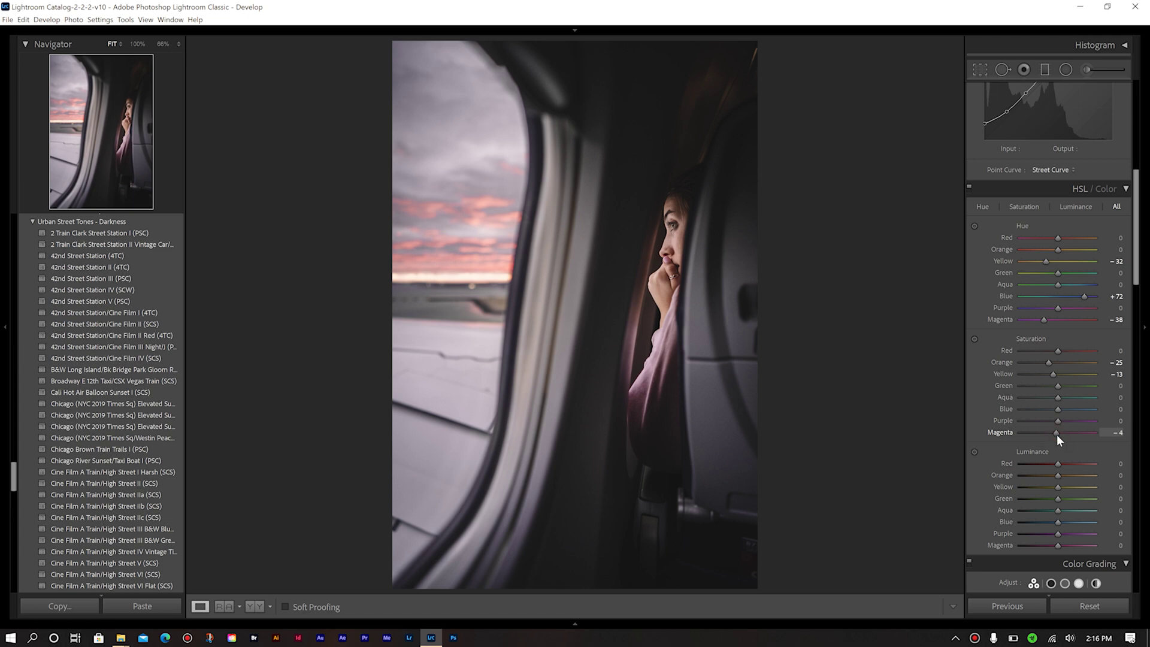
left_click_drag(1056, 435, 1048, 433)
left_click_drag(1054, 420, 1052, 421)
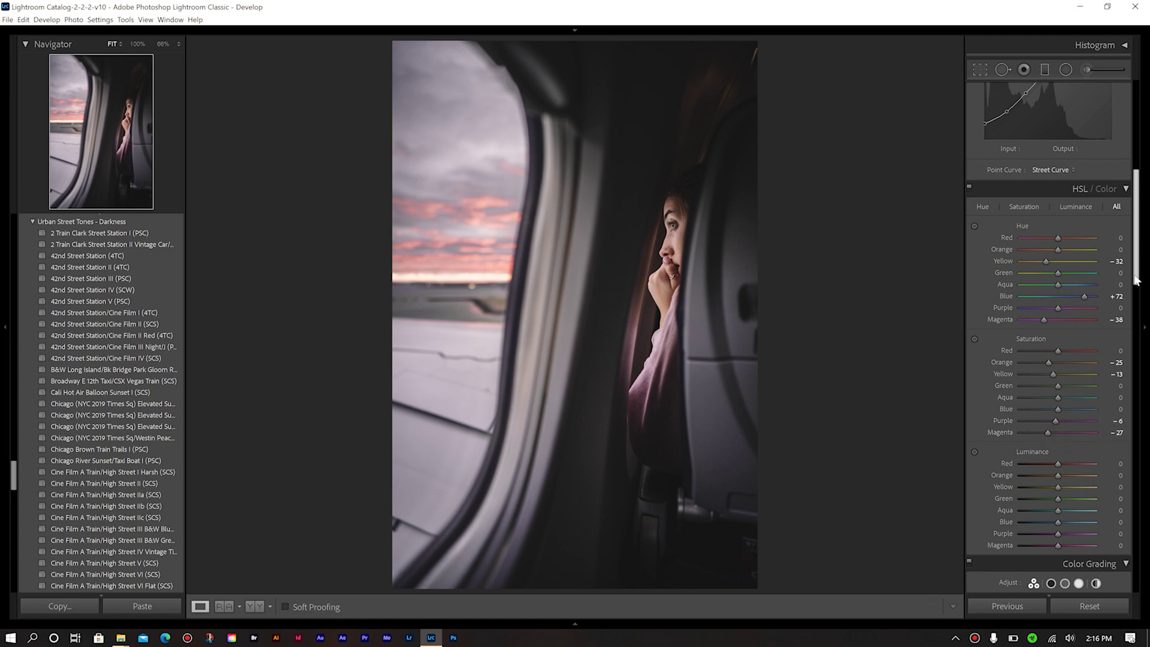
left_click_drag(1132, 267, 1130, 327)
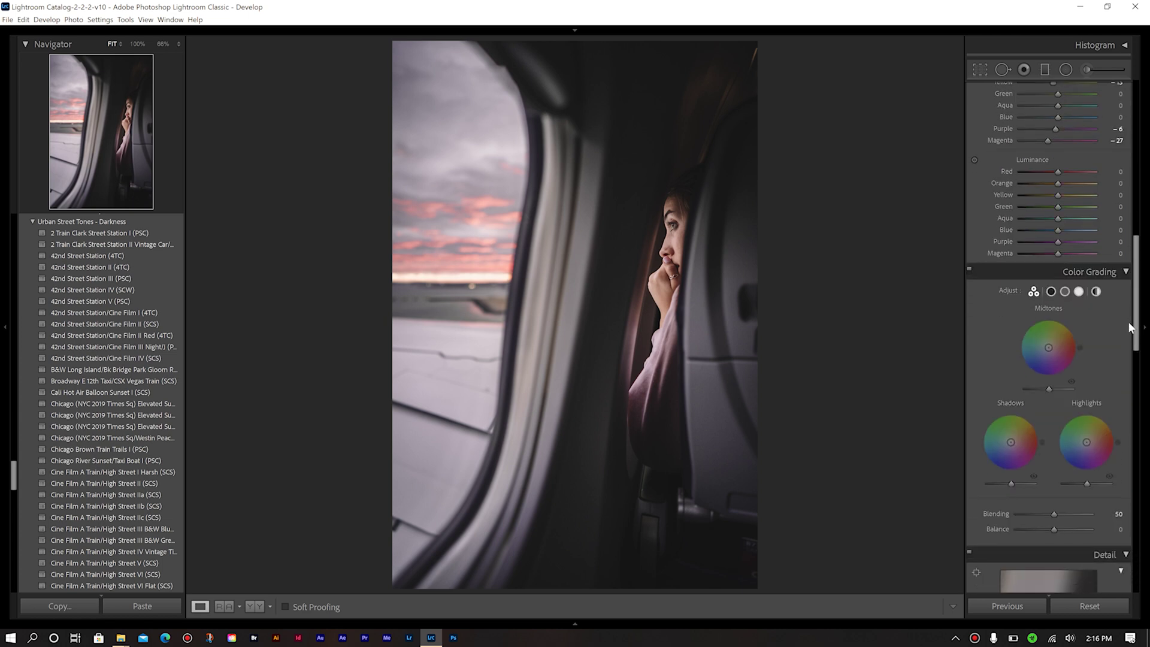
Set Color Grading Shadows luminance to -31 and Midtones luminance to +41
scroll(1129, 327, "down", 1)
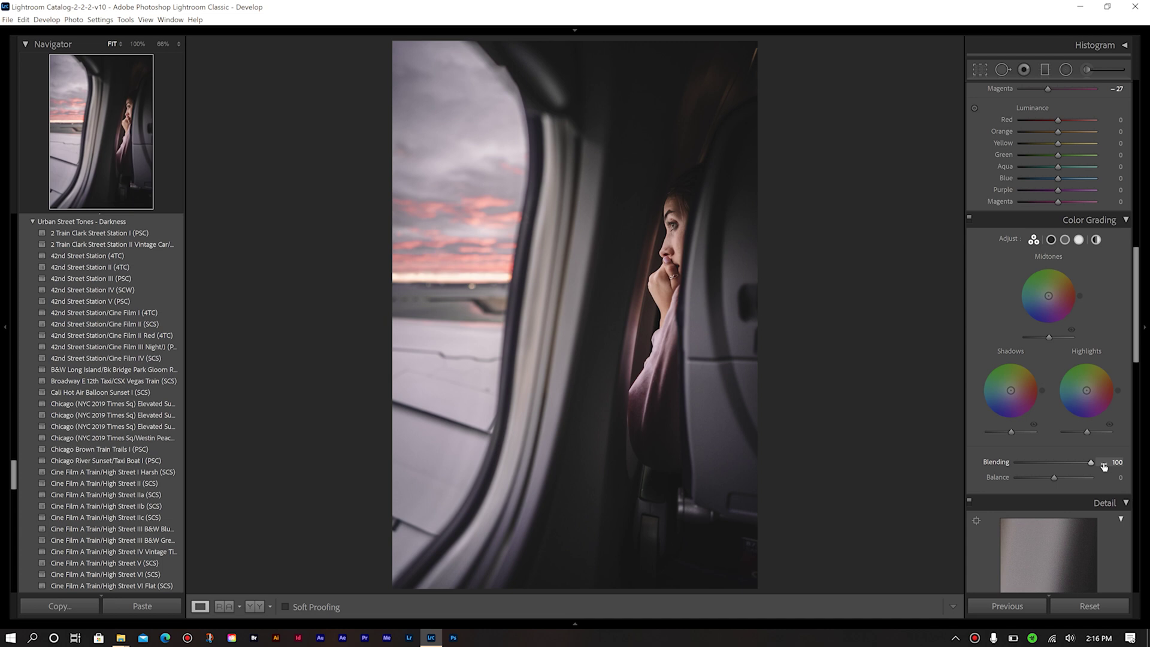
left_click(1051, 239)
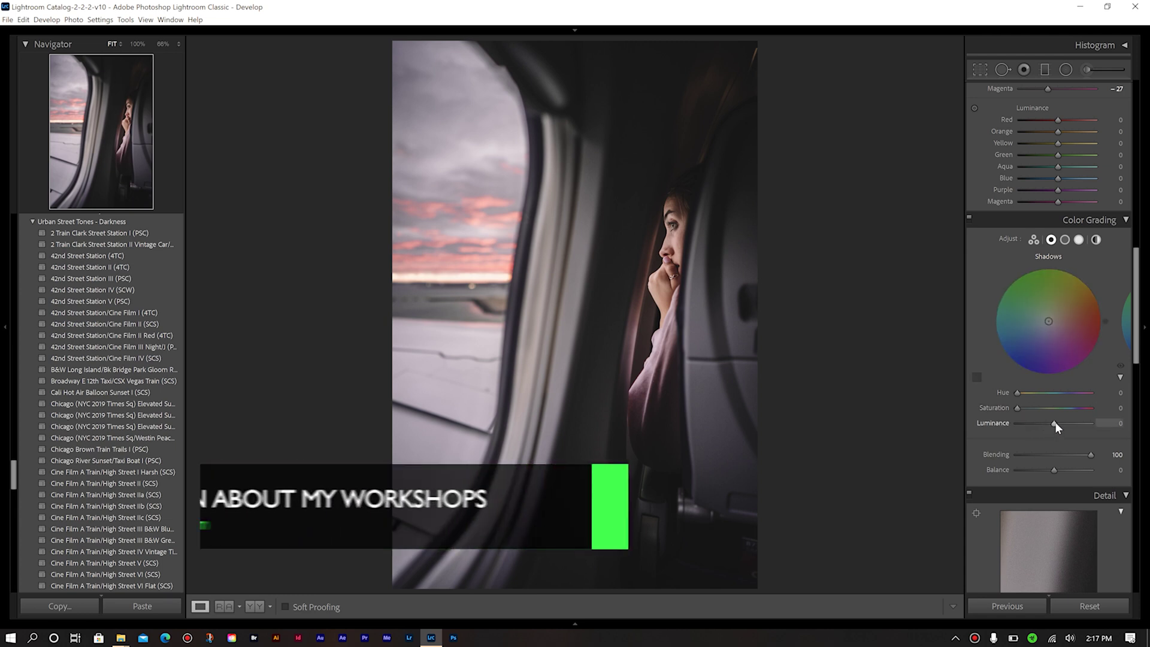
left_click_drag(1055, 422, 1043, 420)
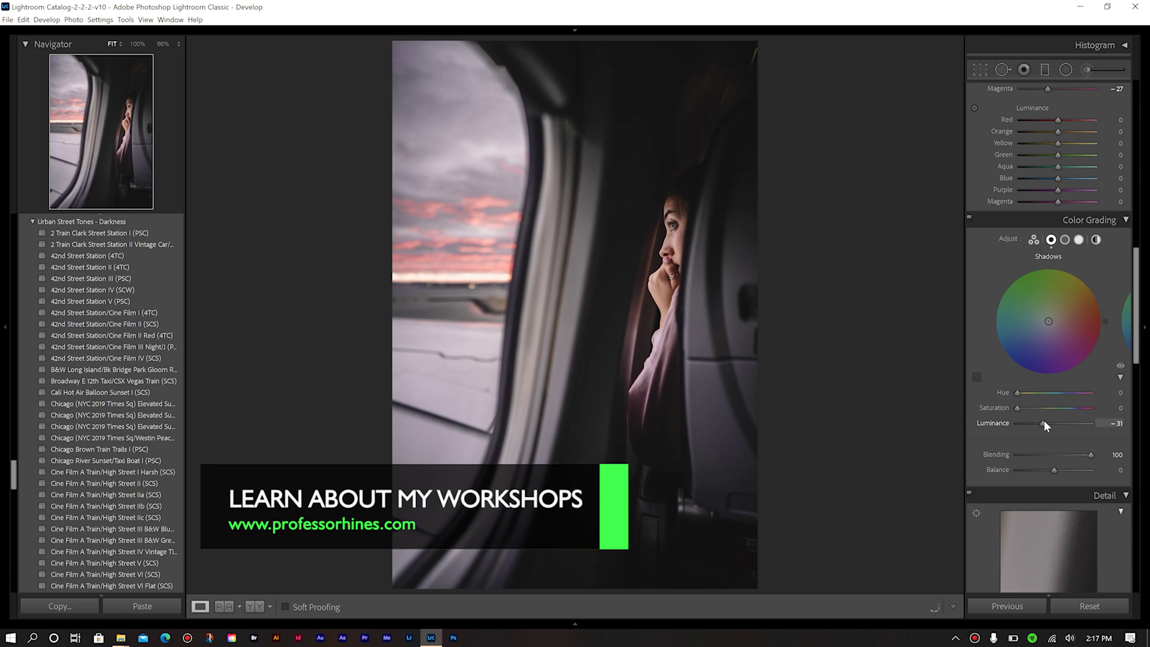
left_click(1064, 240)
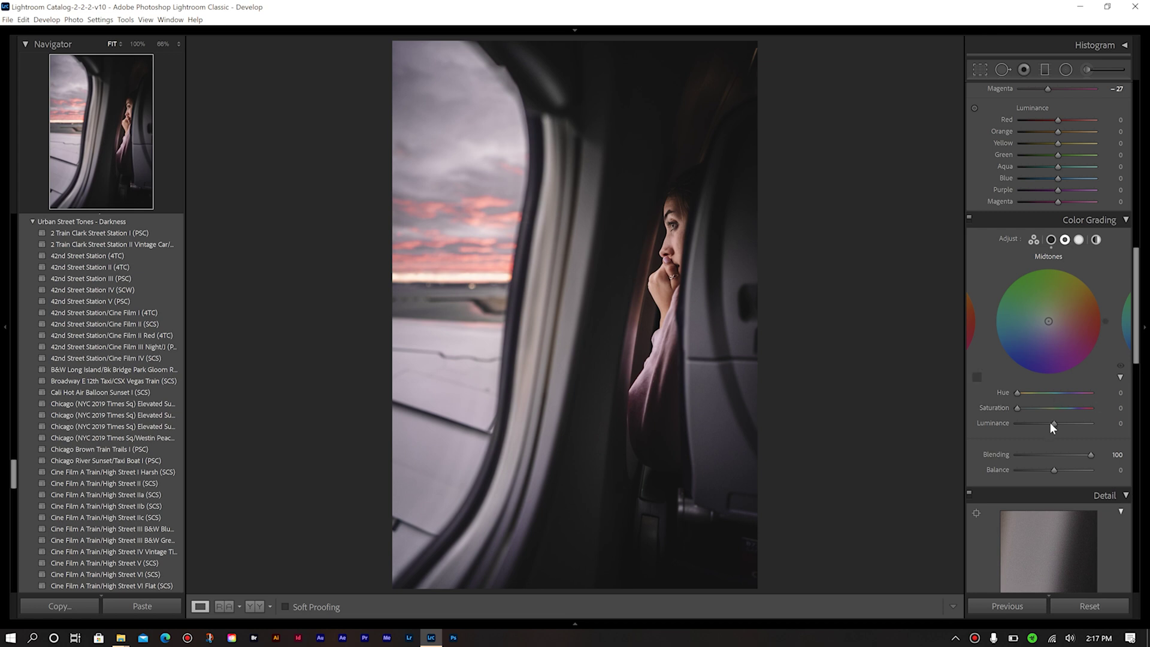
left_click_drag(1053, 423, 1068, 422)
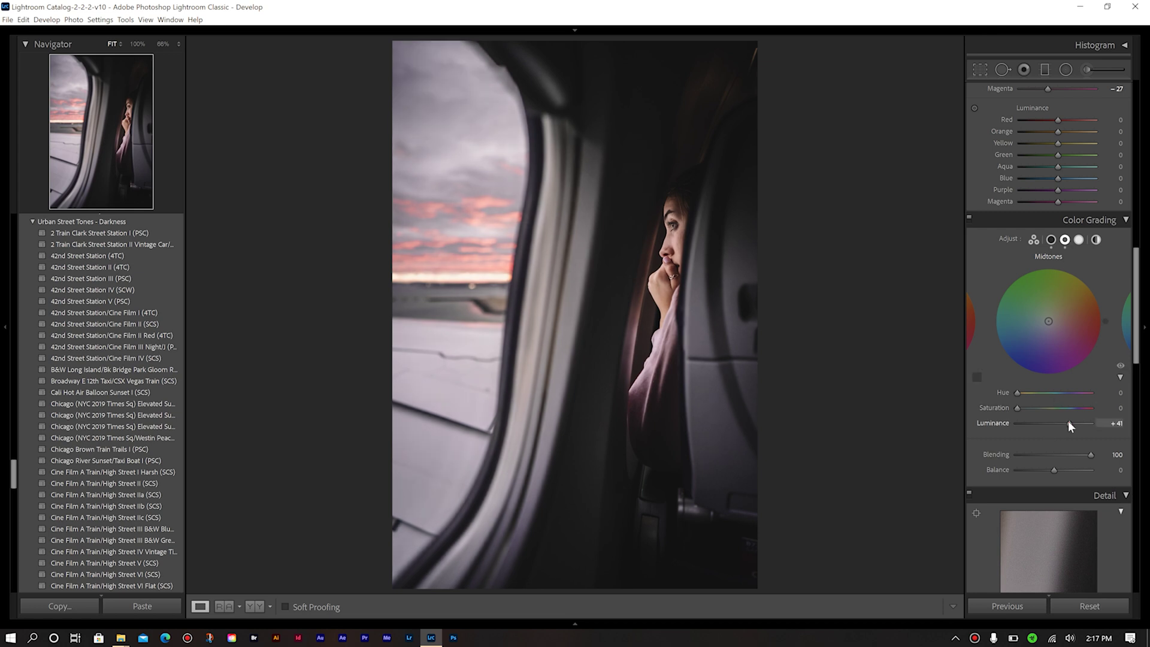
Tint the Color Grading highlights to hue 44, saturation 9, luminance +38
left_click(1079, 240)
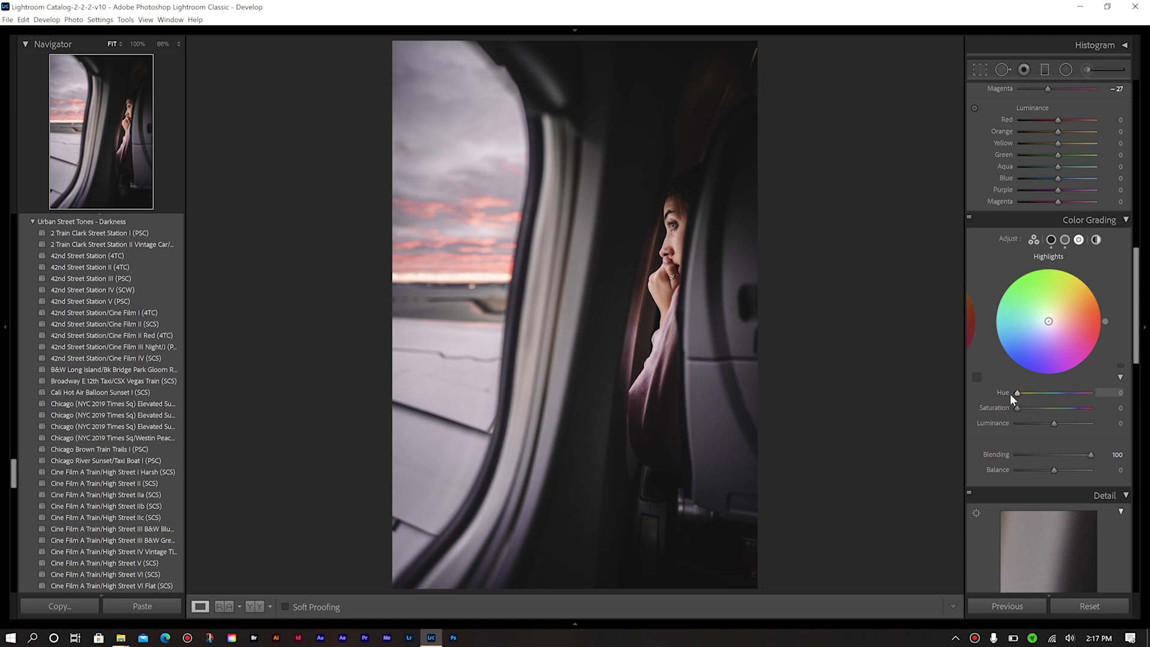
left_click_drag(1010, 394, 1030, 388)
left_click_drag(1027, 390, 1069, 422)
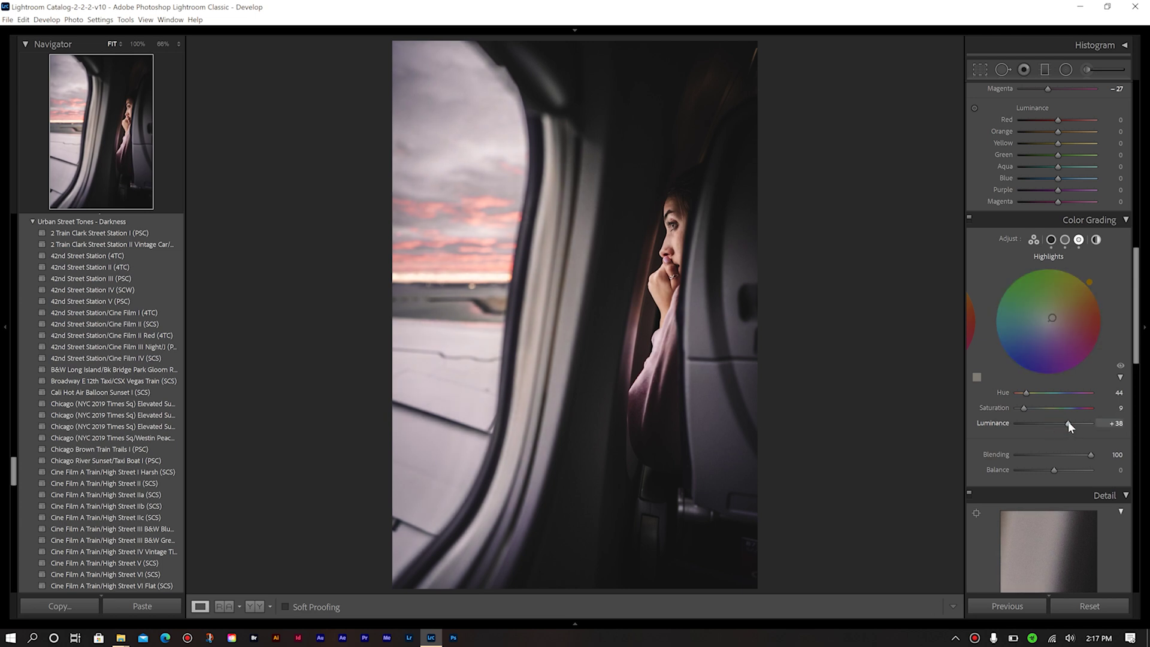
left_click_drag(1136, 351, 1132, 410)
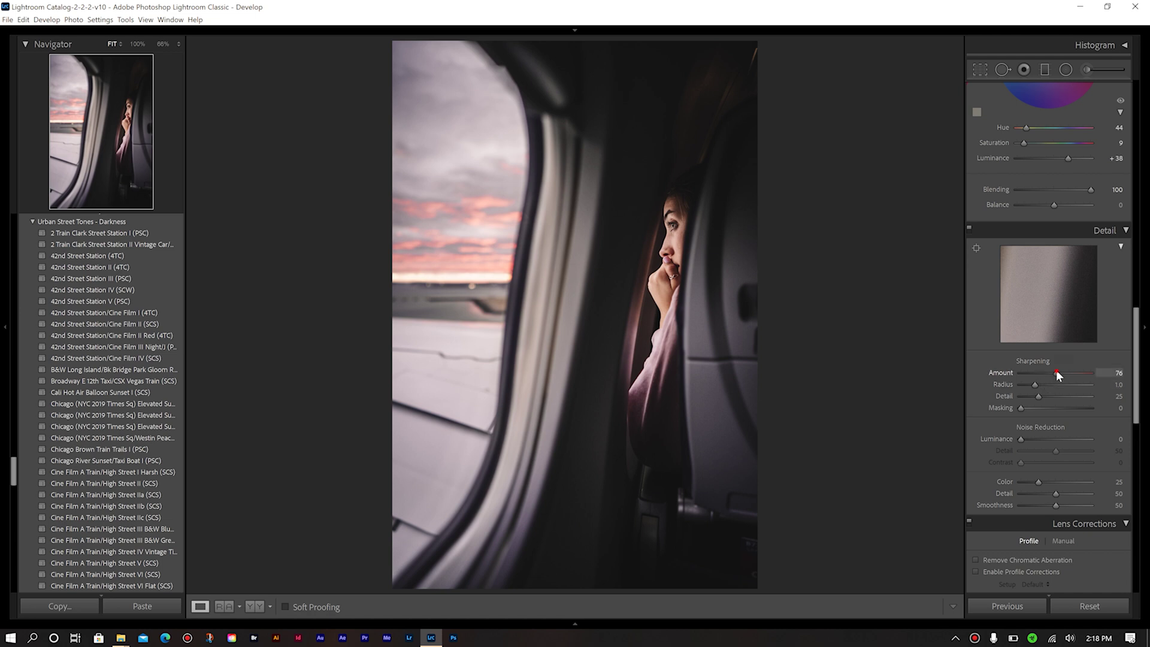
Set sharpening Amount 94, Masking 30 and luminance noise reduction 15
left_click_drag(1055, 372, 1062, 375)
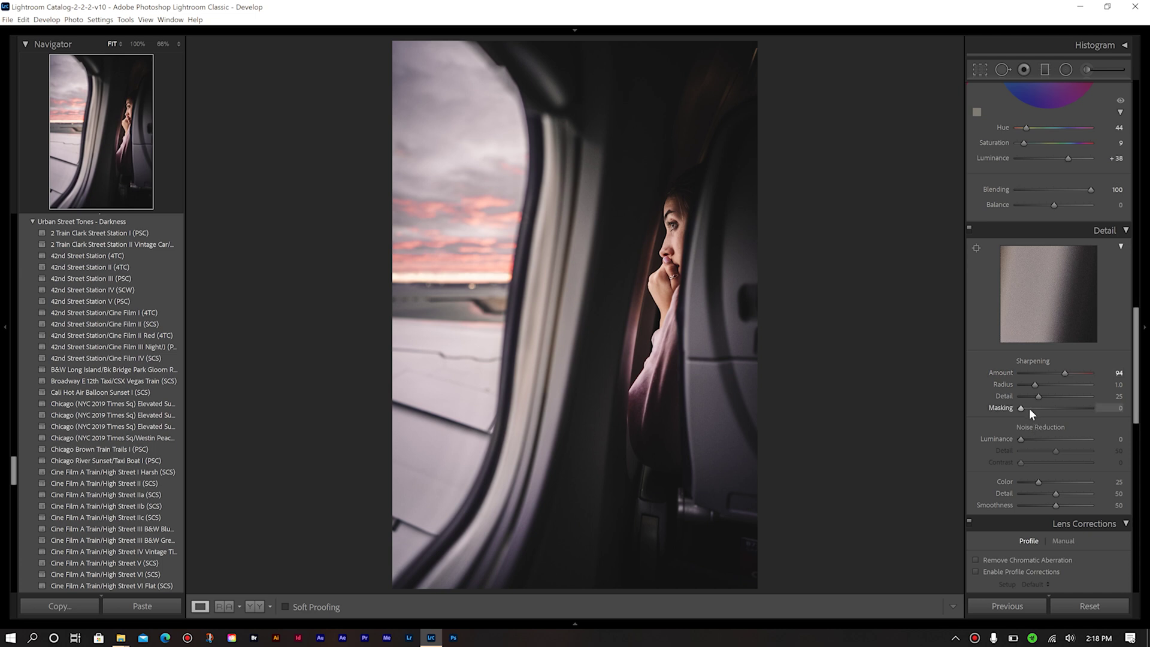
left_click_drag(1029, 408, 1028, 440)
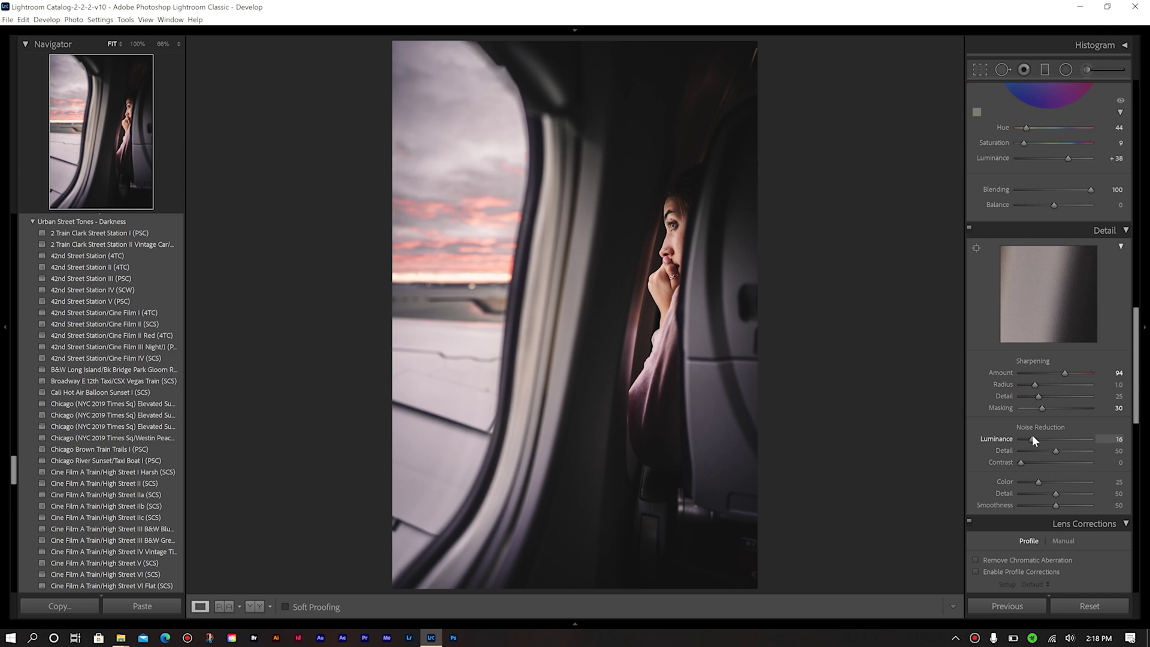
left_click_drag(1033, 439, 1032, 438)
Enable lens profile corrections with Vignetting set to 0
left_click_drag(1137, 392, 1126, 439)
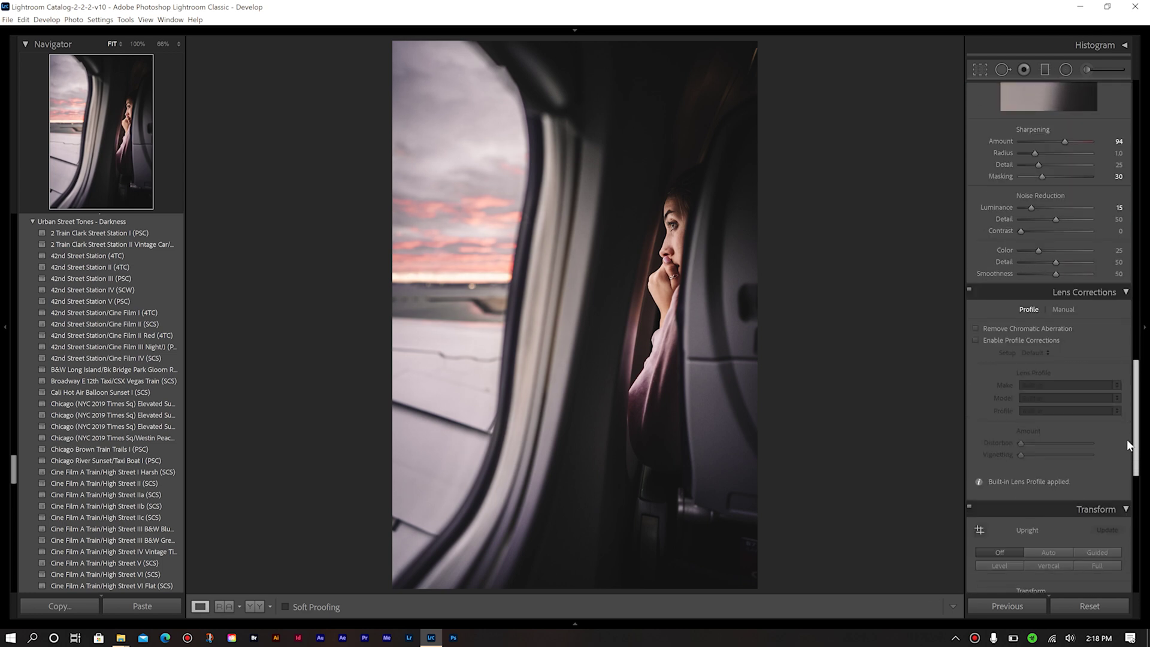
left_click(1033, 345)
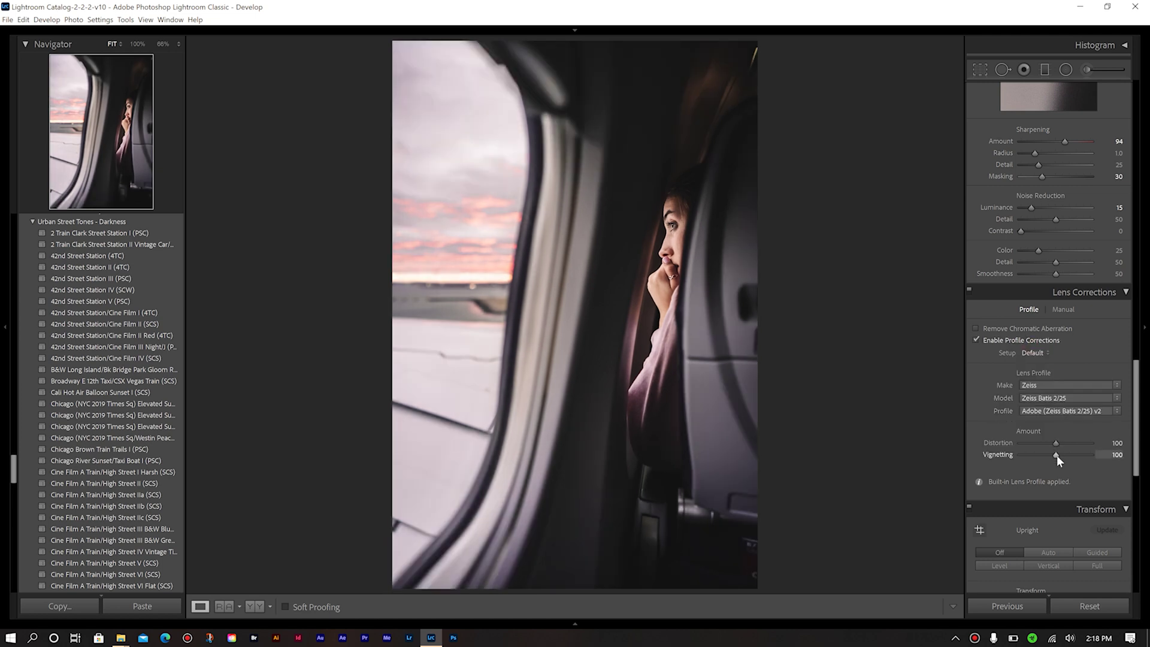
left_click_drag(1055, 453, 958, 459)
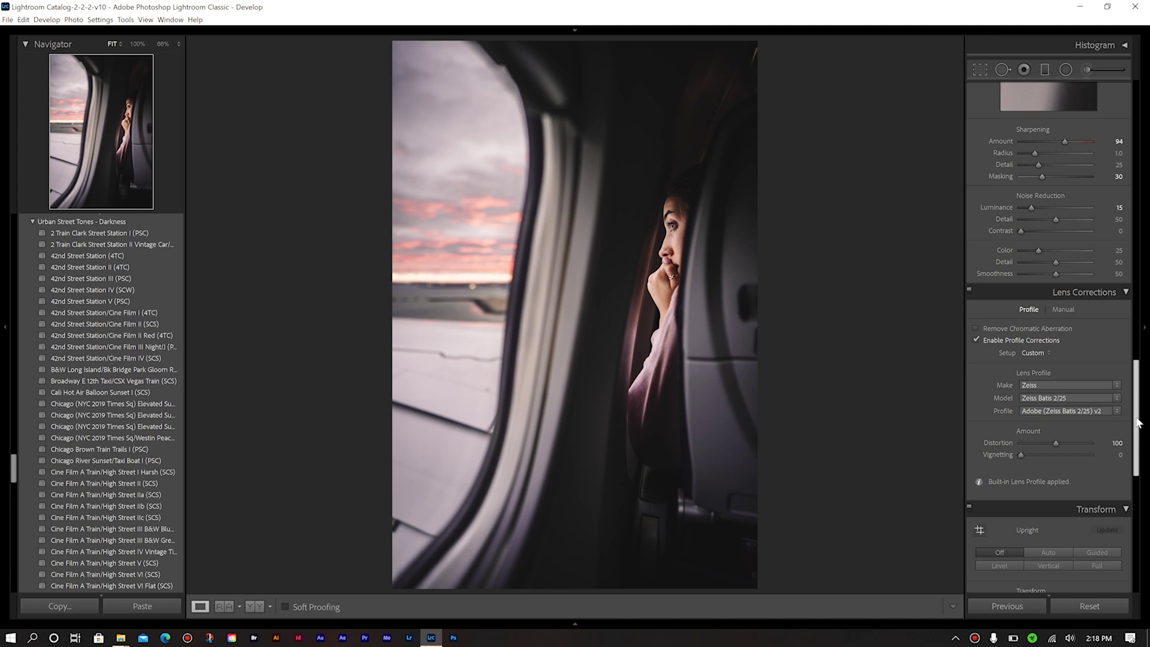
Add a post-crop vignette: Amount -32, Midpoint 0, Roundness +100, Feather 100
left_click_drag(1136, 422, 1133, 461)
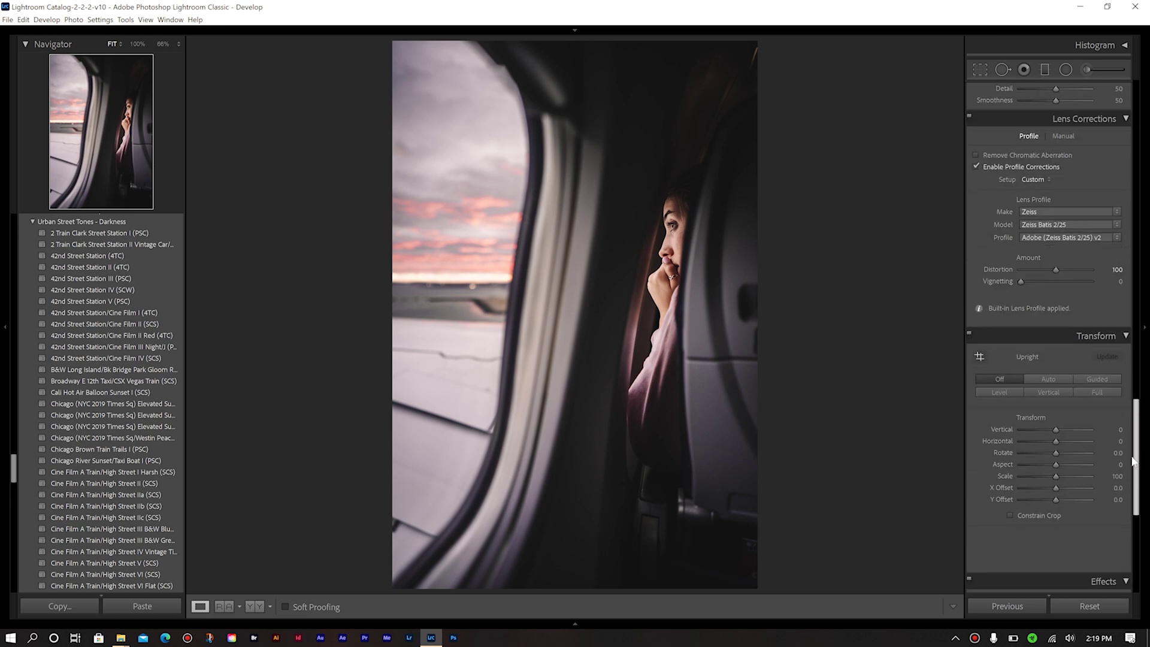
scroll(1115, 489, "down", 5)
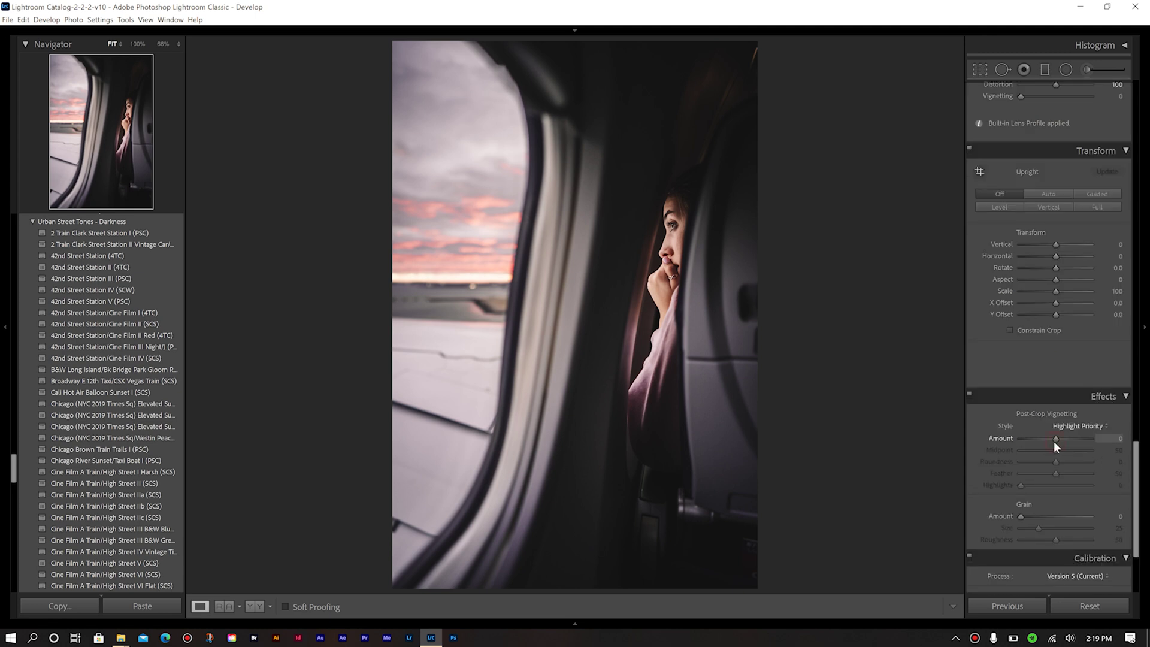
left_click_drag(1054, 441, 1053, 441)
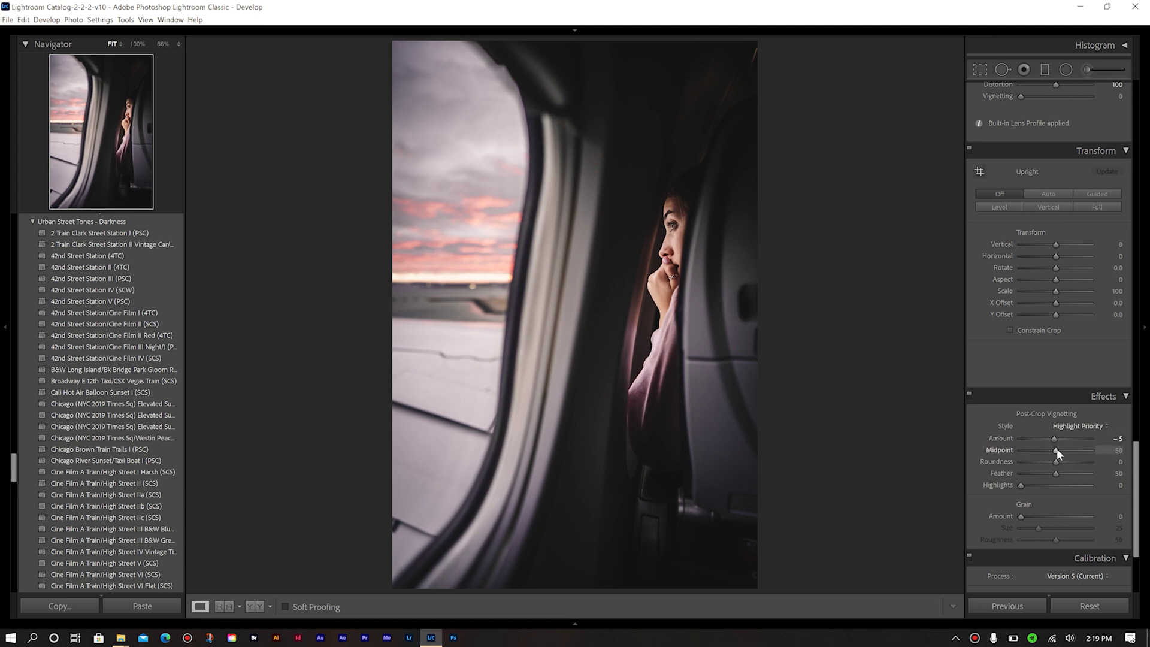
left_click_drag(1056, 450, 979, 448)
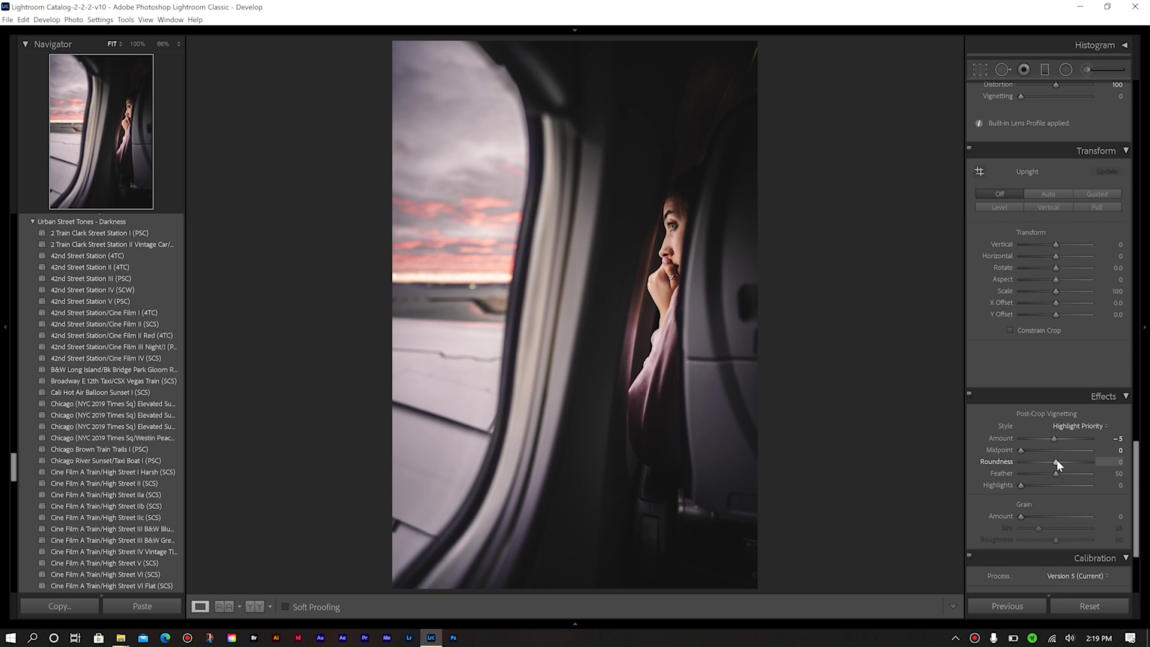
left_click_drag(1056, 458, 1092, 474)
left_click_drag(1051, 438, 1044, 440)
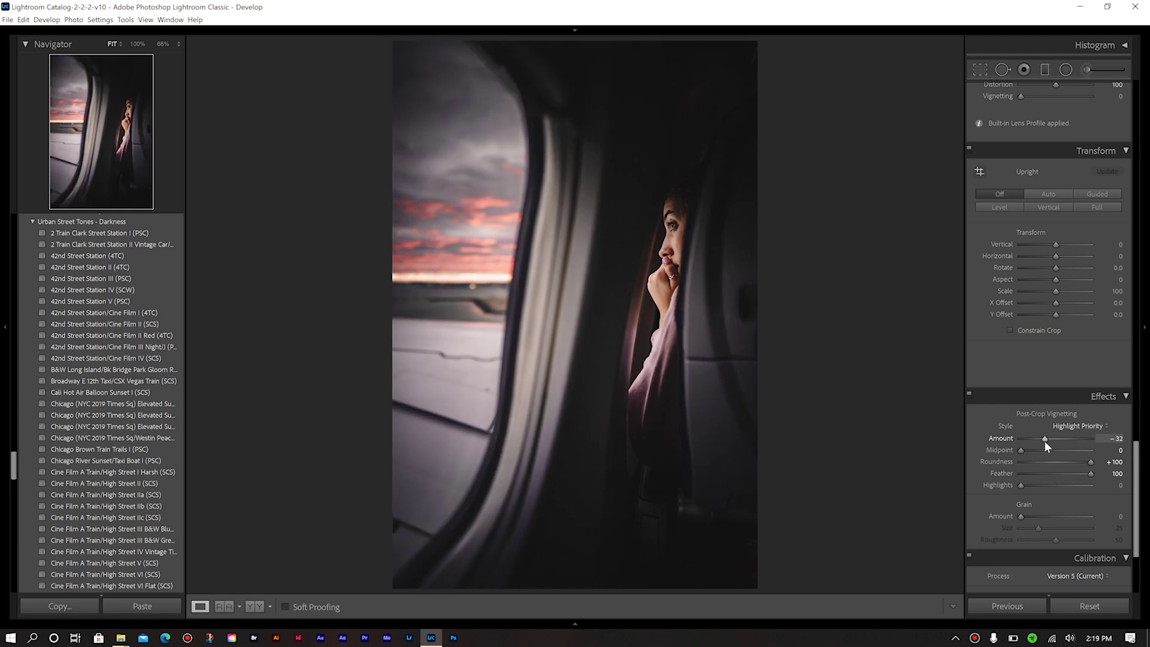
left_click_drag(1136, 497, 1136, 138)
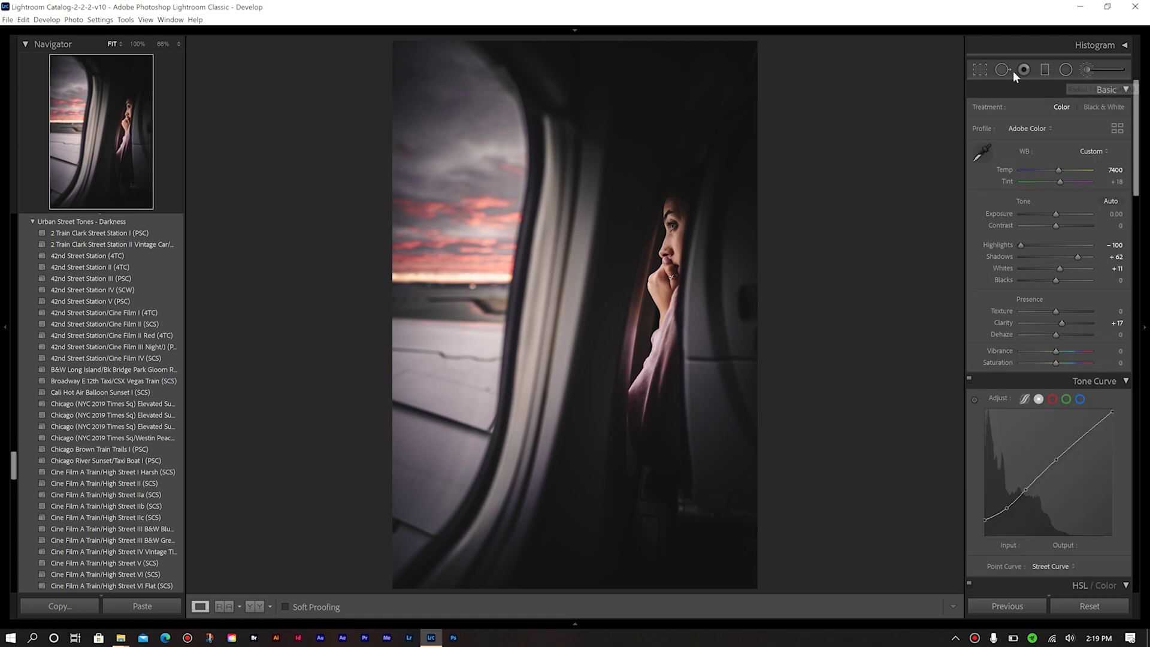
Draw an inverted Radial Filter oval tightly around the woman's figure
left_click(1065, 70)
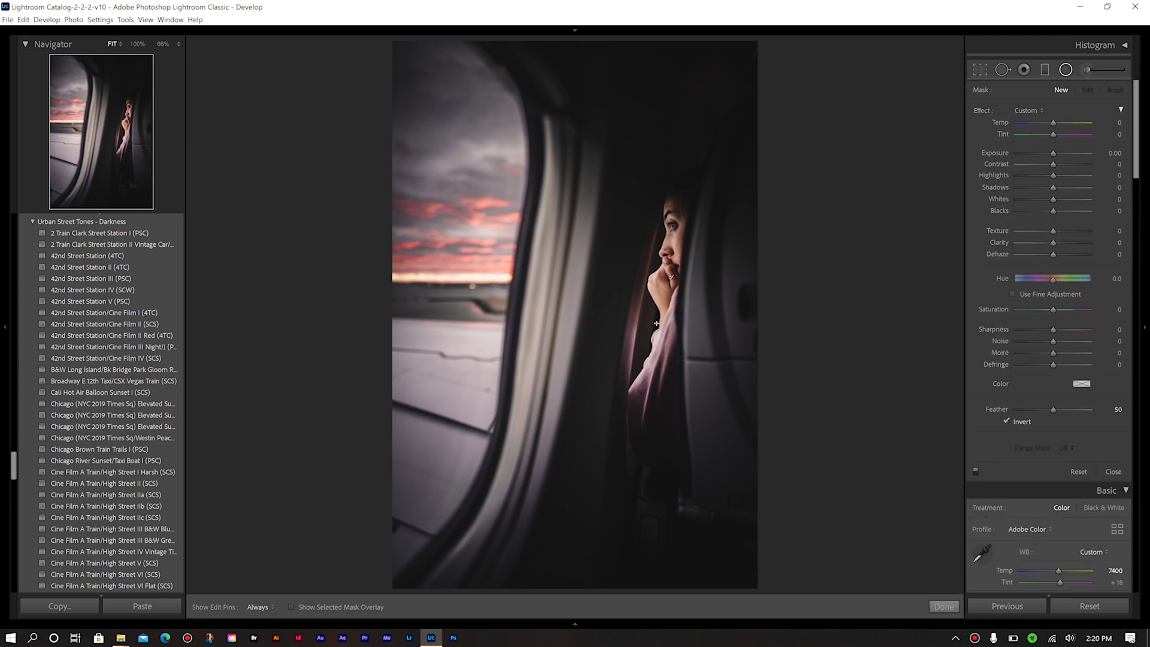
left_click_drag(657, 324, 736, 595)
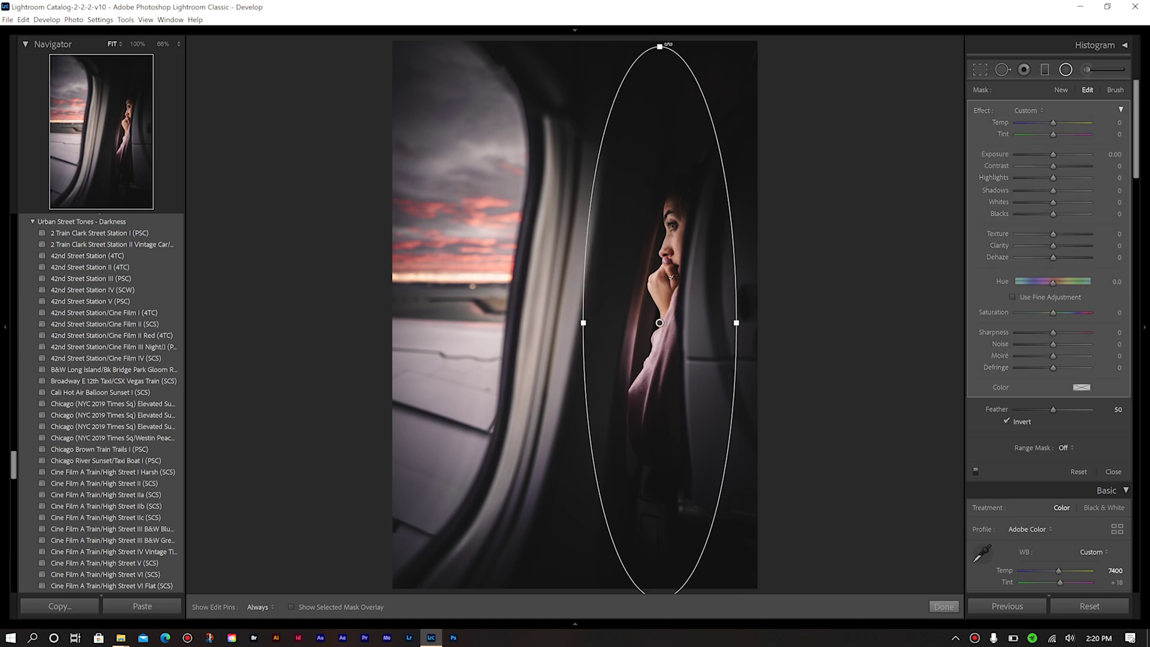
left_click_drag(660, 46, 659, 87)
left_click_drag(736, 324, 719, 323)
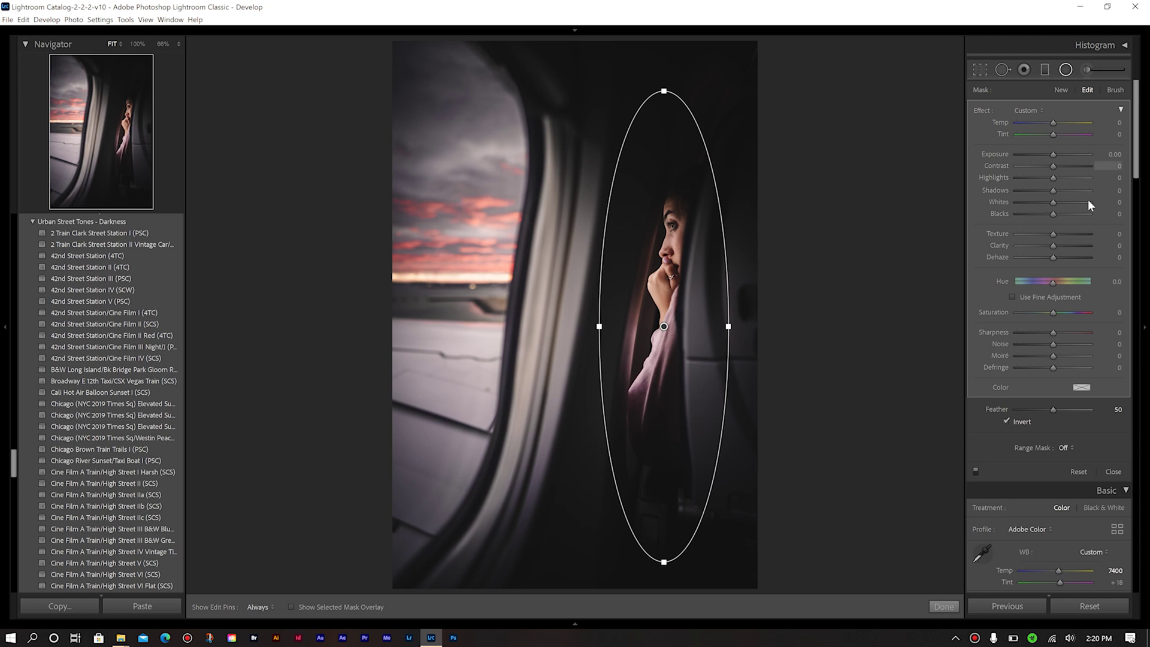
Set the outside-oval adjustment to Temp -13, Shadows +16, Whites -15, Saturation -18
left_click(1057, 188)
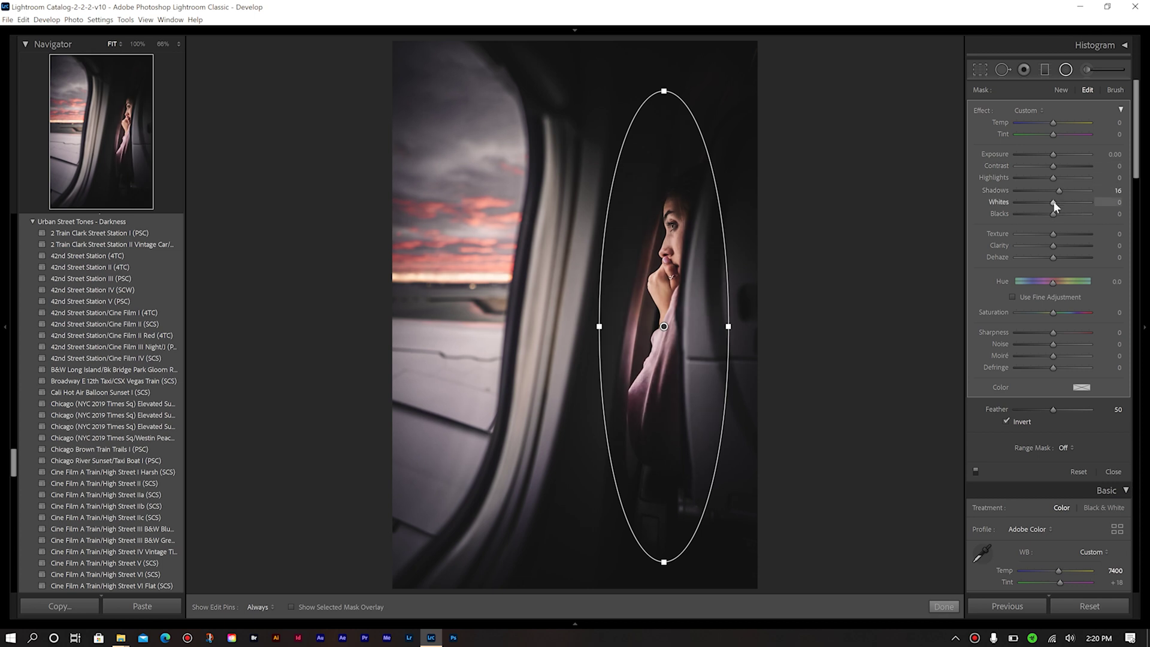
left_click_drag(1055, 206, 1047, 201)
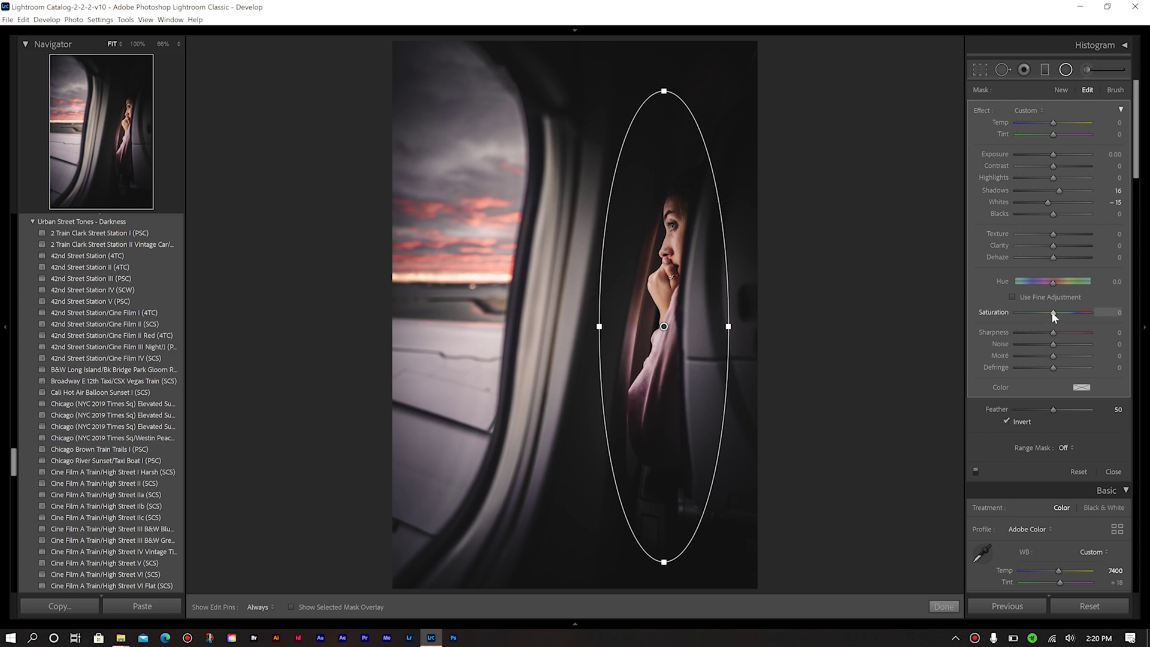
left_click_drag(1052, 312, 1046, 311)
left_click_drag(1050, 313, 1048, 313)
left_click_drag(1050, 310, 1047, 311)
left_click_drag(1049, 127, 1046, 124)
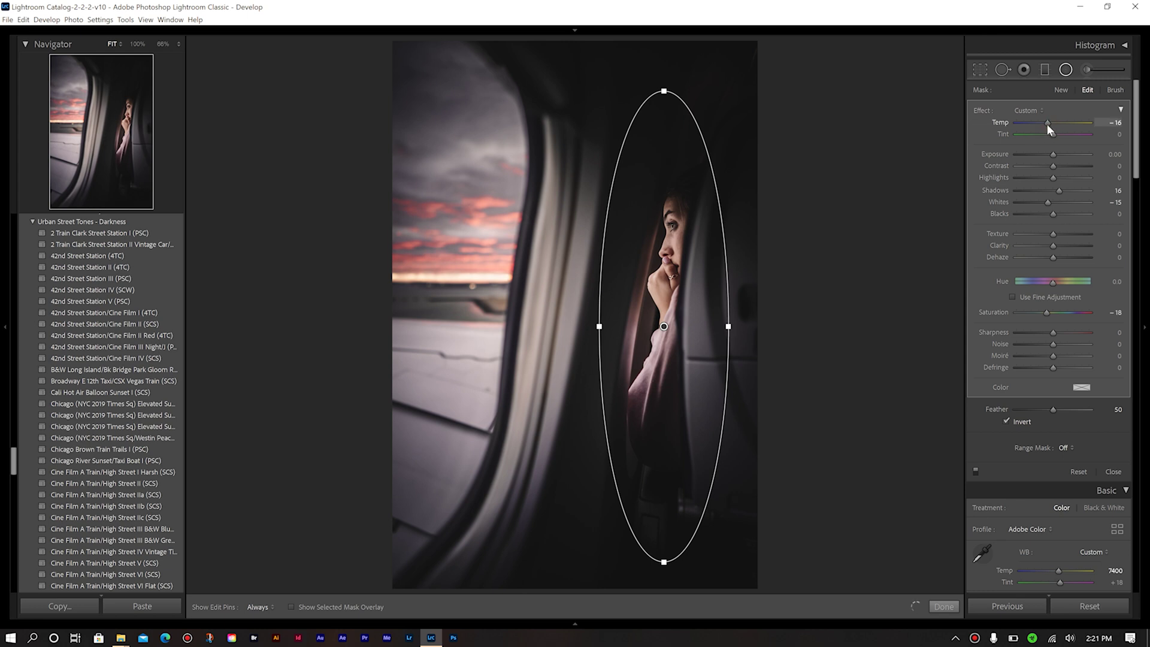
left_click(1113, 472)
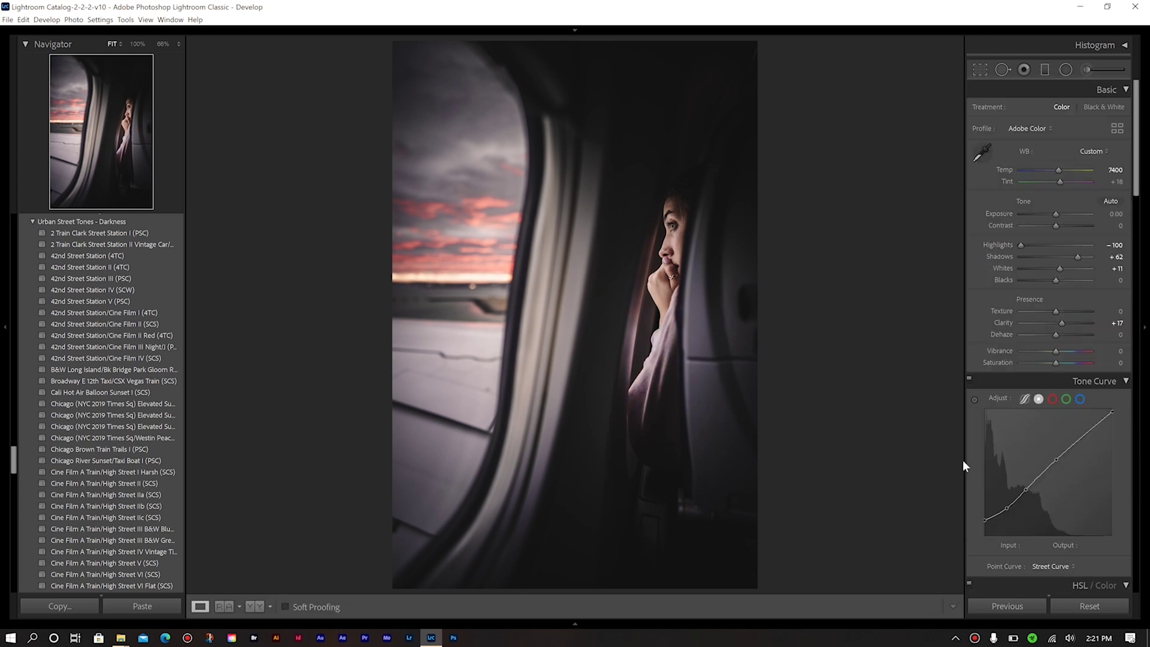
Duplicate the existing radial filter around the woman
left_click(1064, 70)
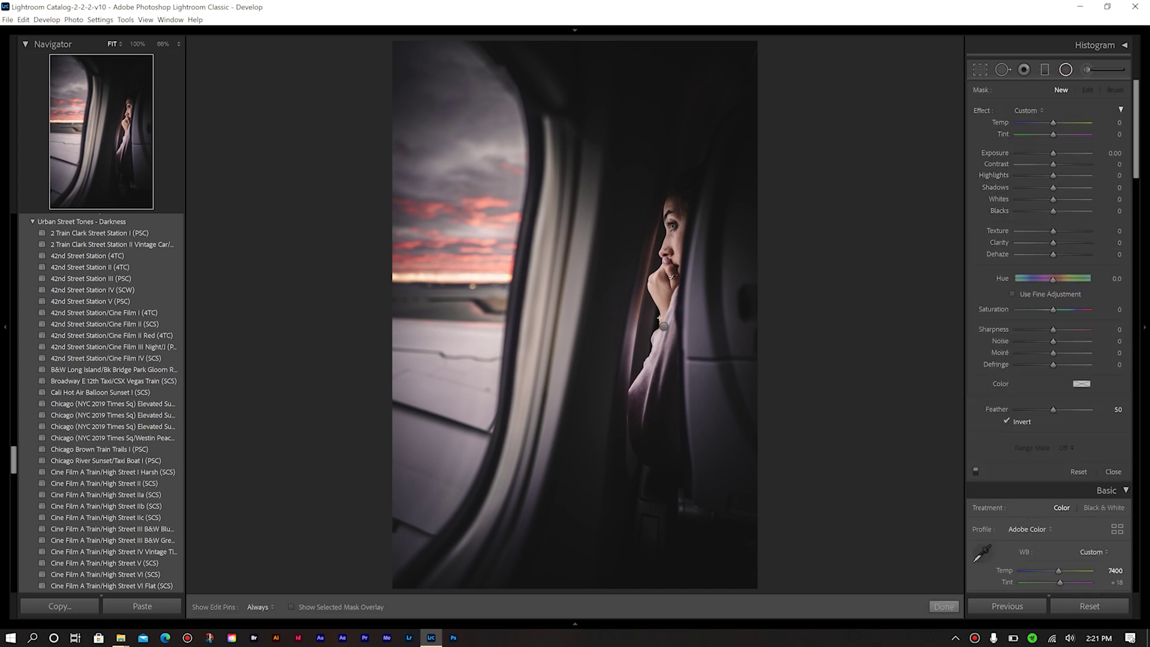
left_click(664, 328)
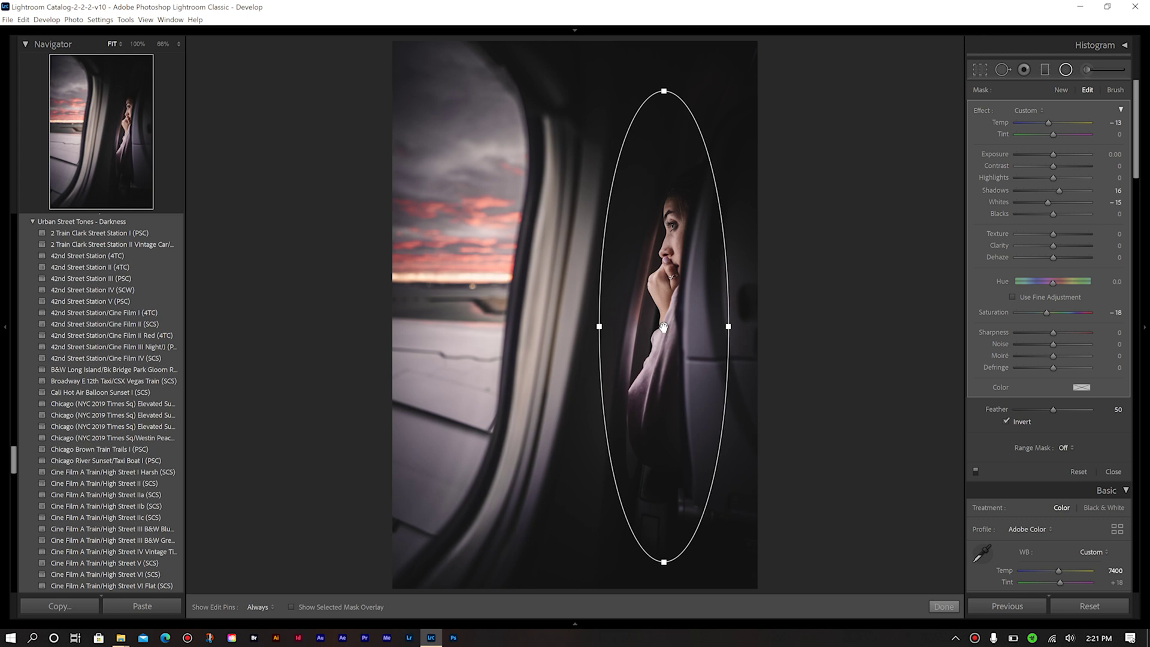
right_click(663, 327)
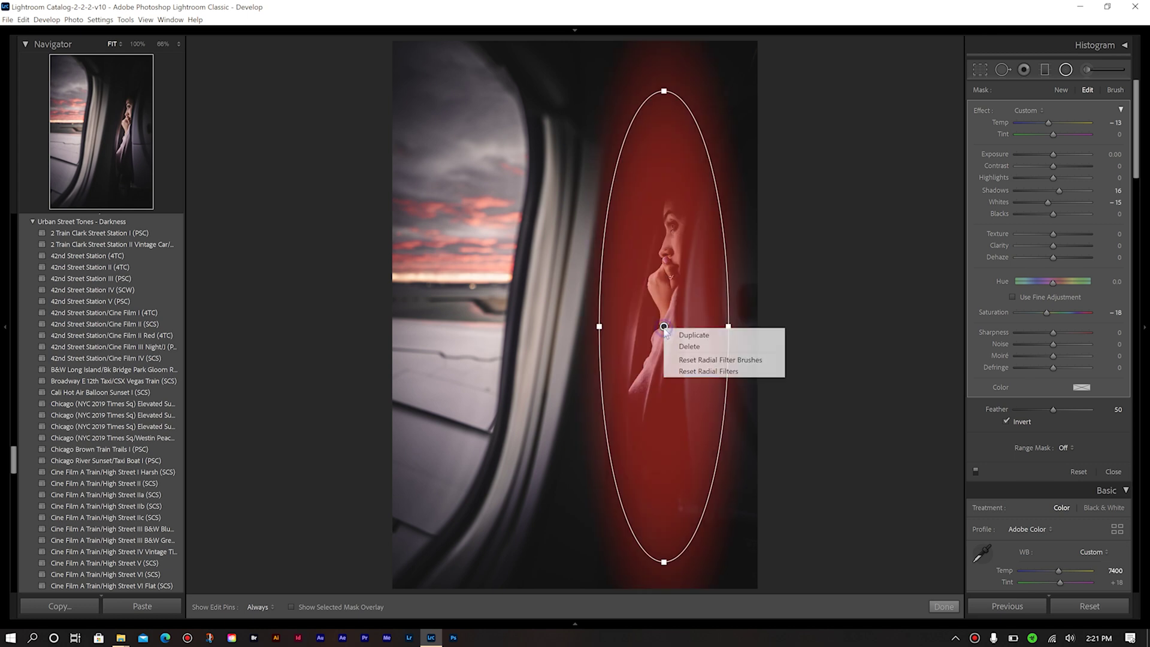
left_click(689, 335)
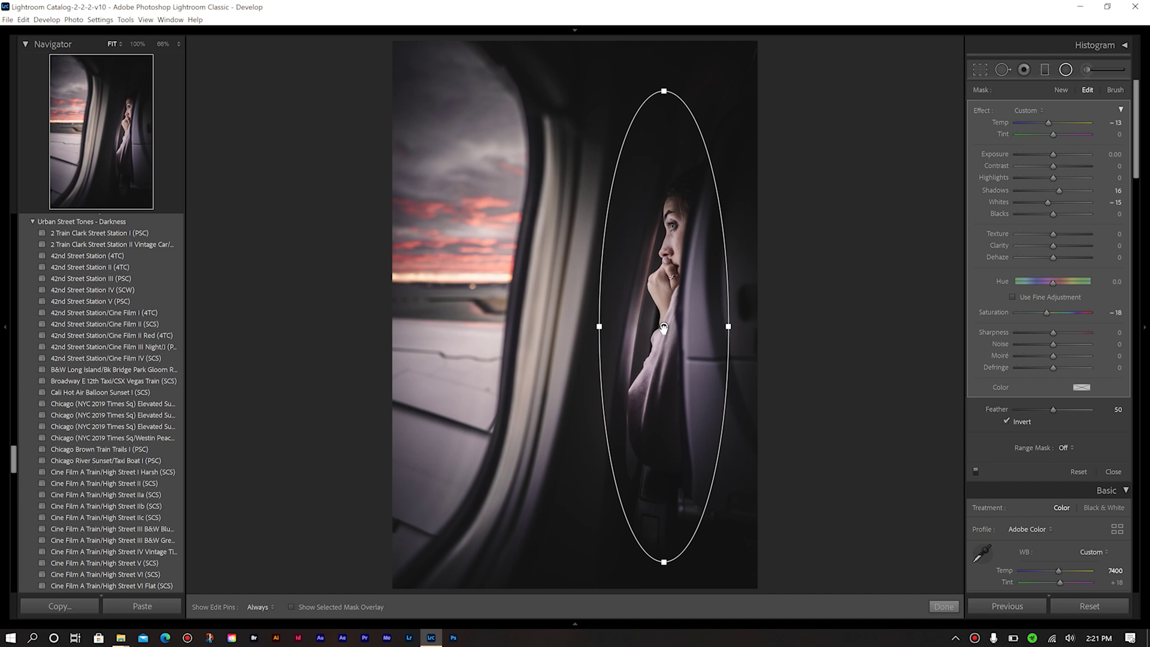
Uncheck Invert on the copy, set Contrast 23, Shadows -22, reset Whites and Saturation
left_click(1006, 421)
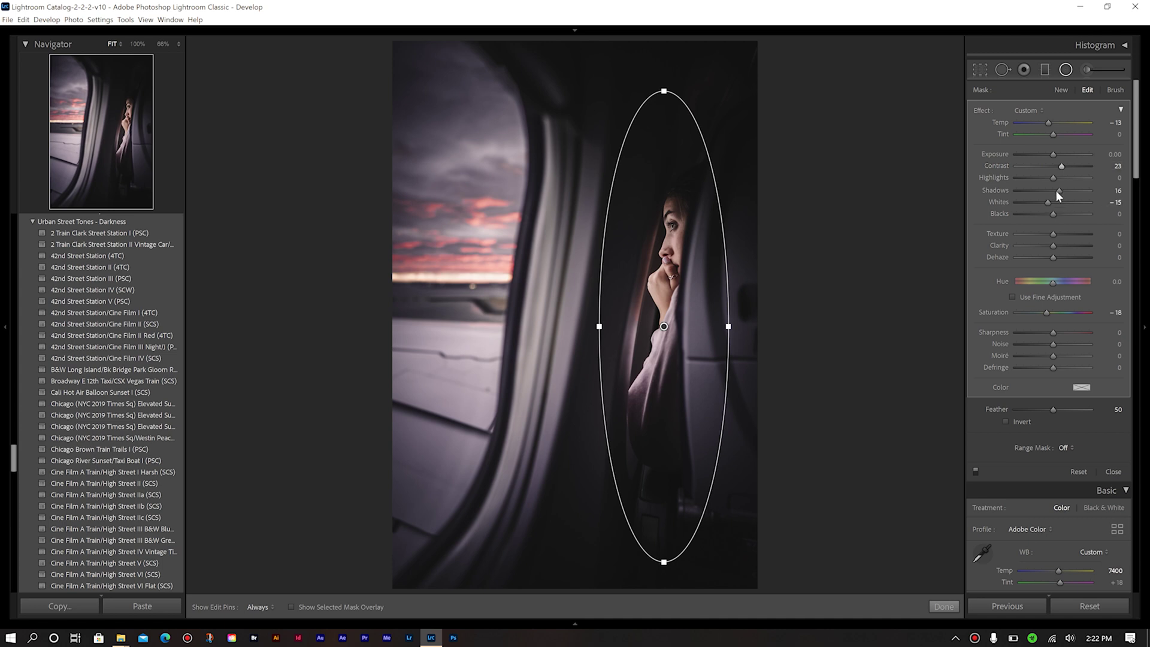
left_click_drag(1058, 191, 1045, 190)
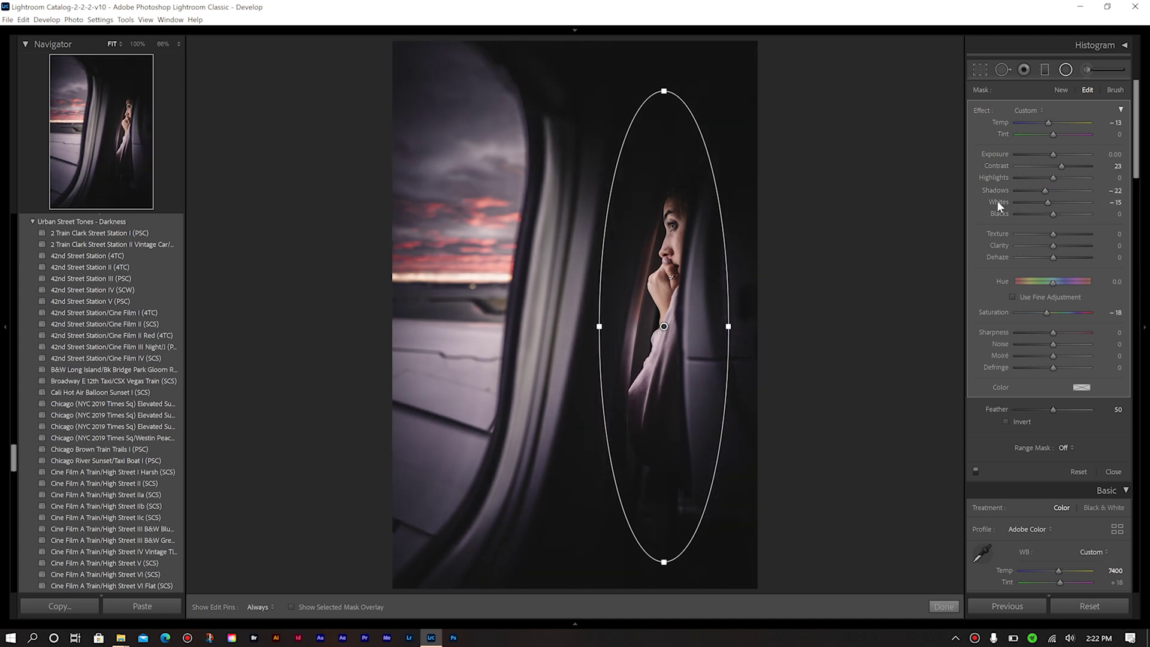
double_click(997, 201)
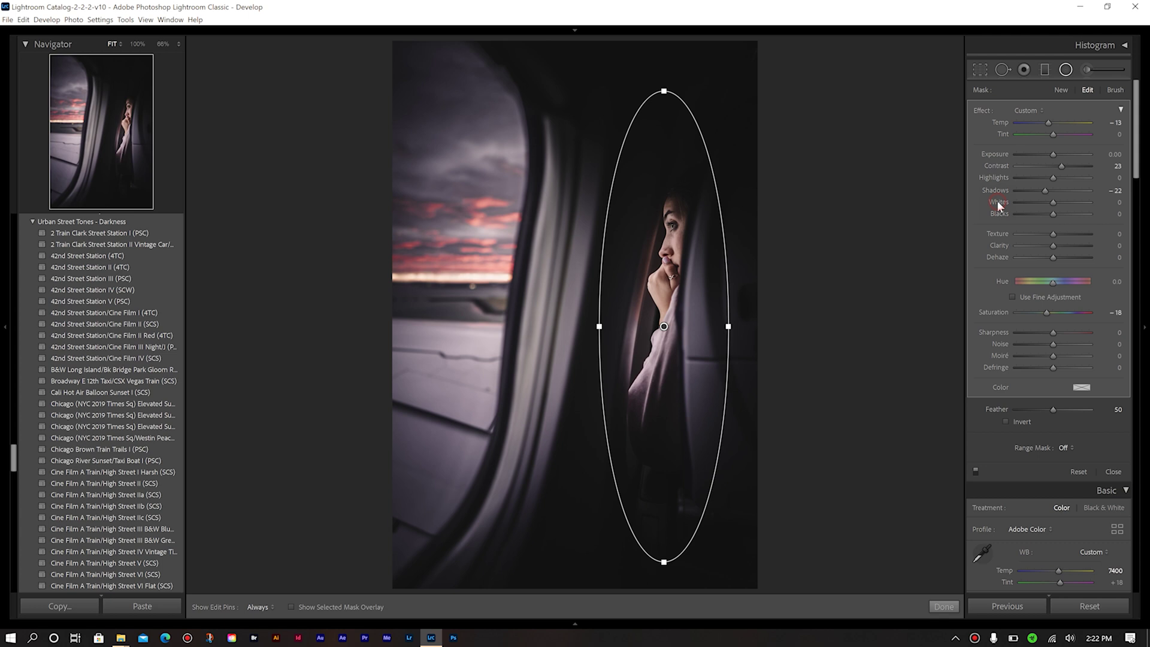
double_click(996, 312)
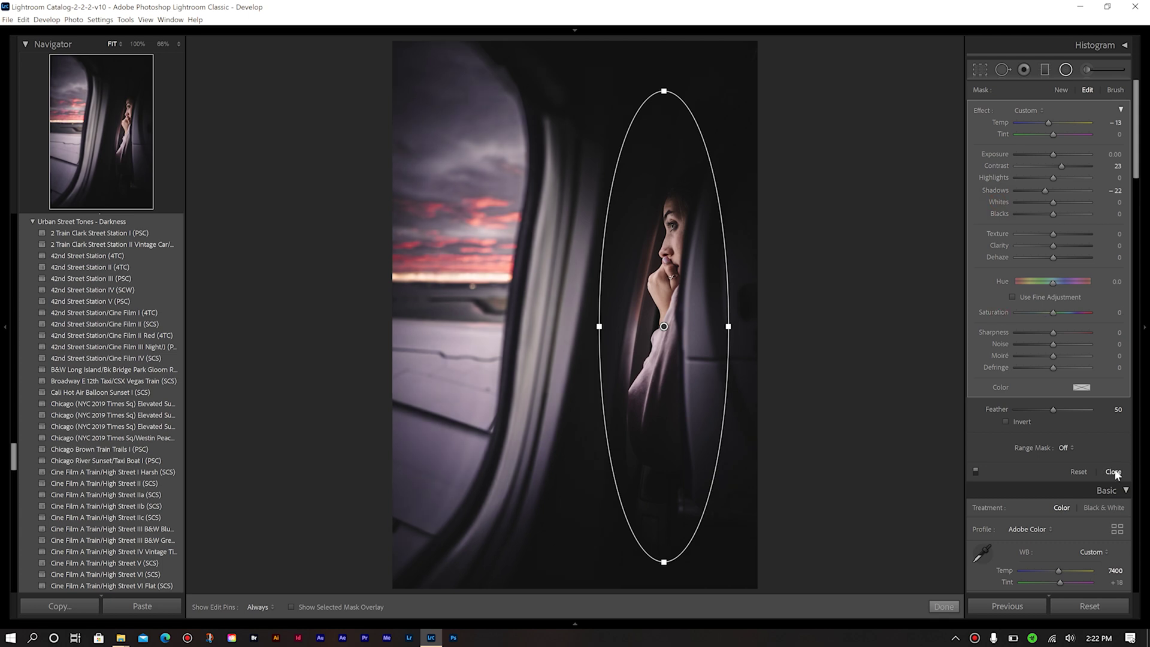
left_click(1112, 472)
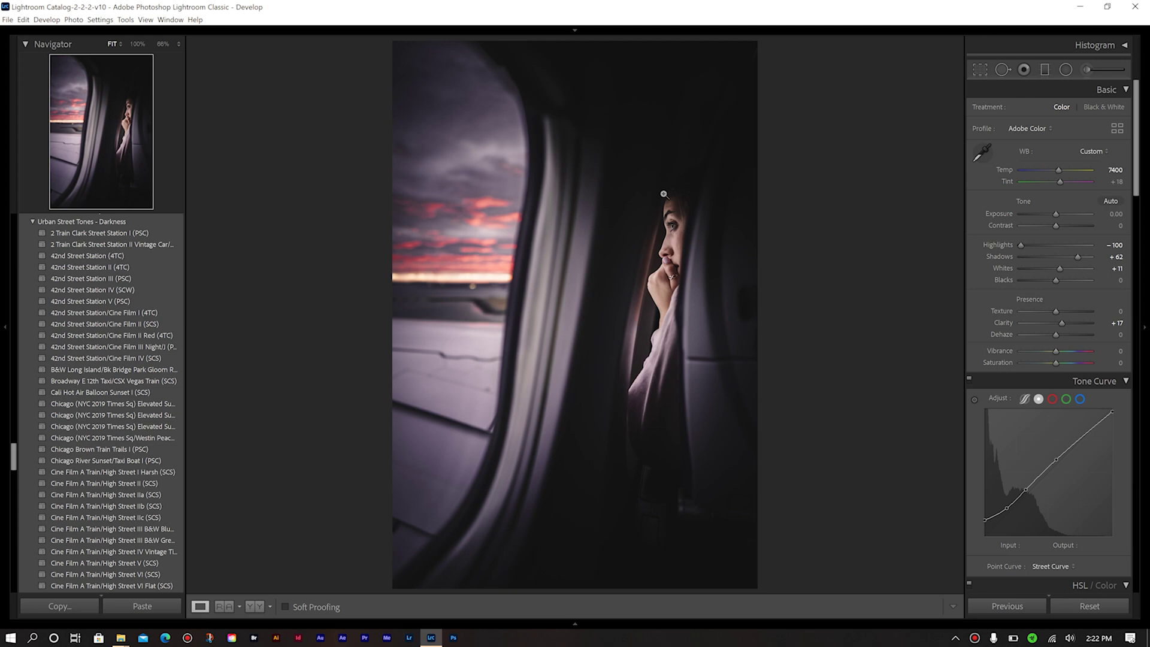
Paint an Auto Mask brush over the woman's eye with Shadows 35, Whites -4
left_click(680, 214)
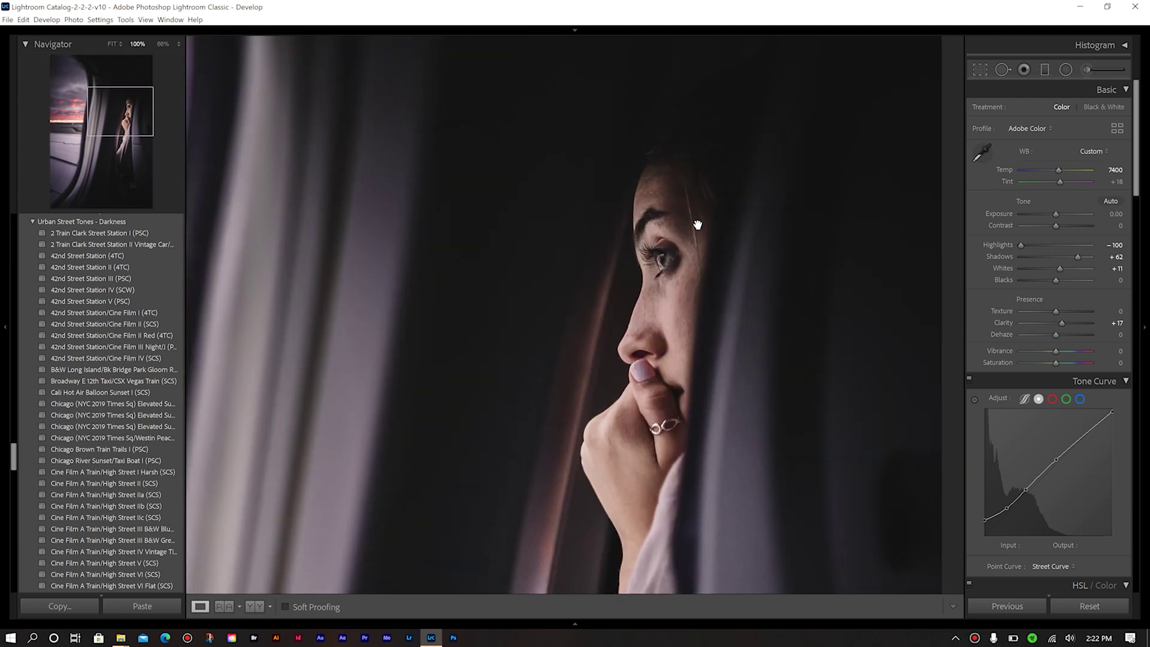
left_click(696, 228)
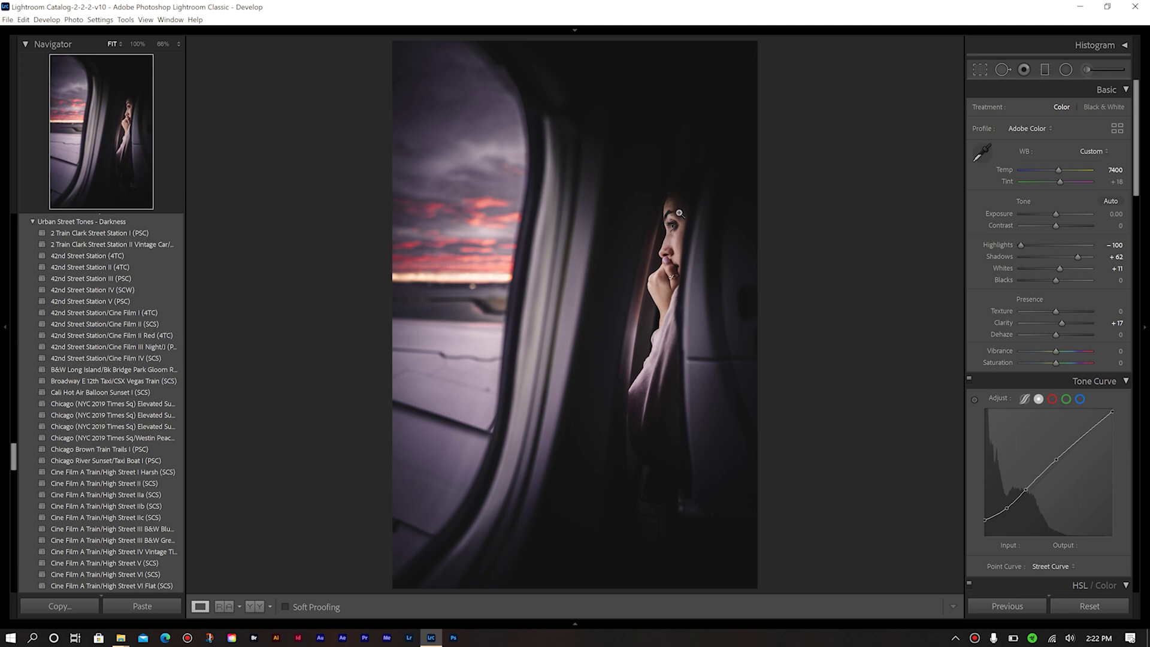
left_click(1085, 71)
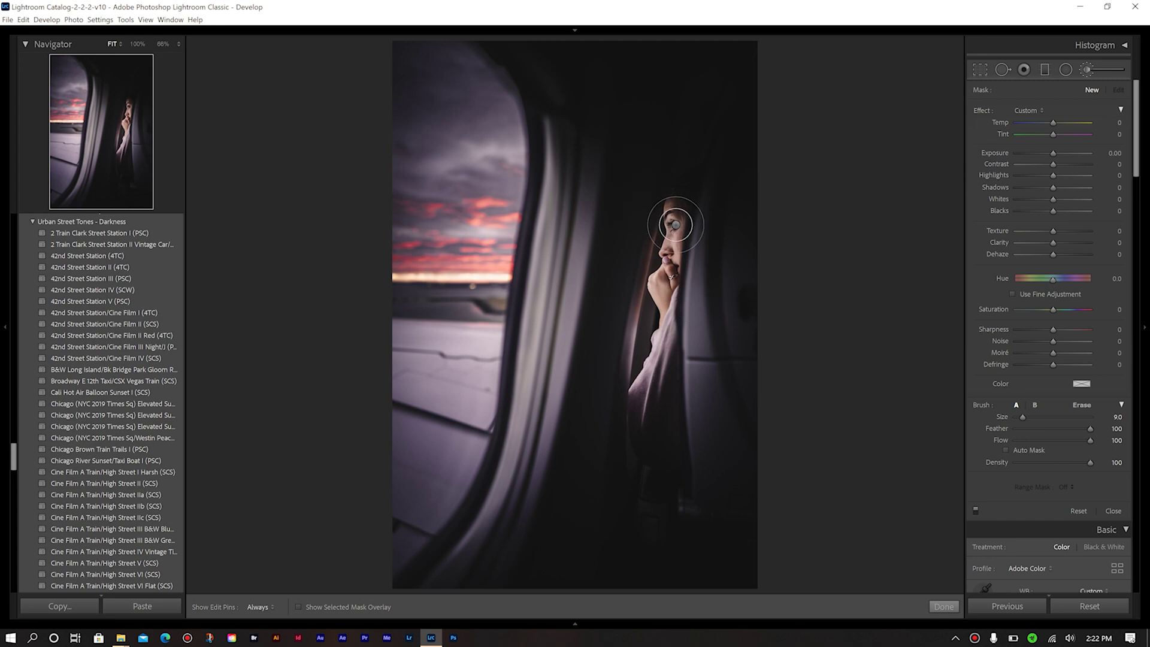
left_click(1005, 449)
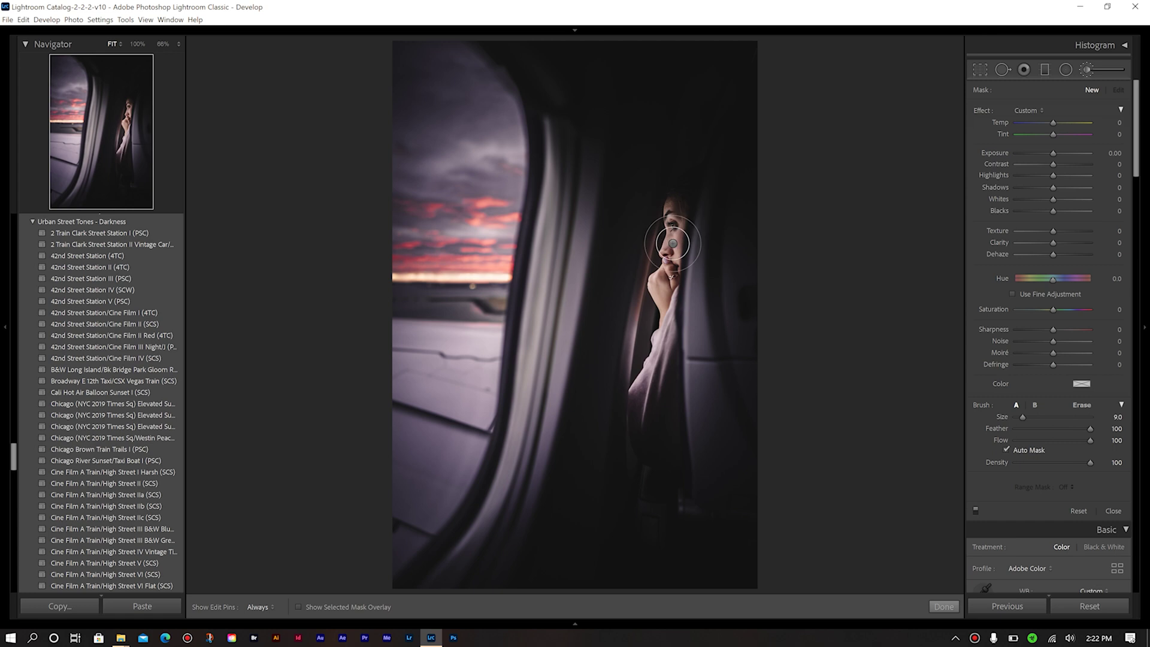
mouse_move(643, 231)
left_mouse_down()
mouse_move(680, 218)
mouse_move(673, 230)
mouse_move(675, 192)
mouse_move(662, 218)
mouse_move(673, 234)
left_mouse_up()
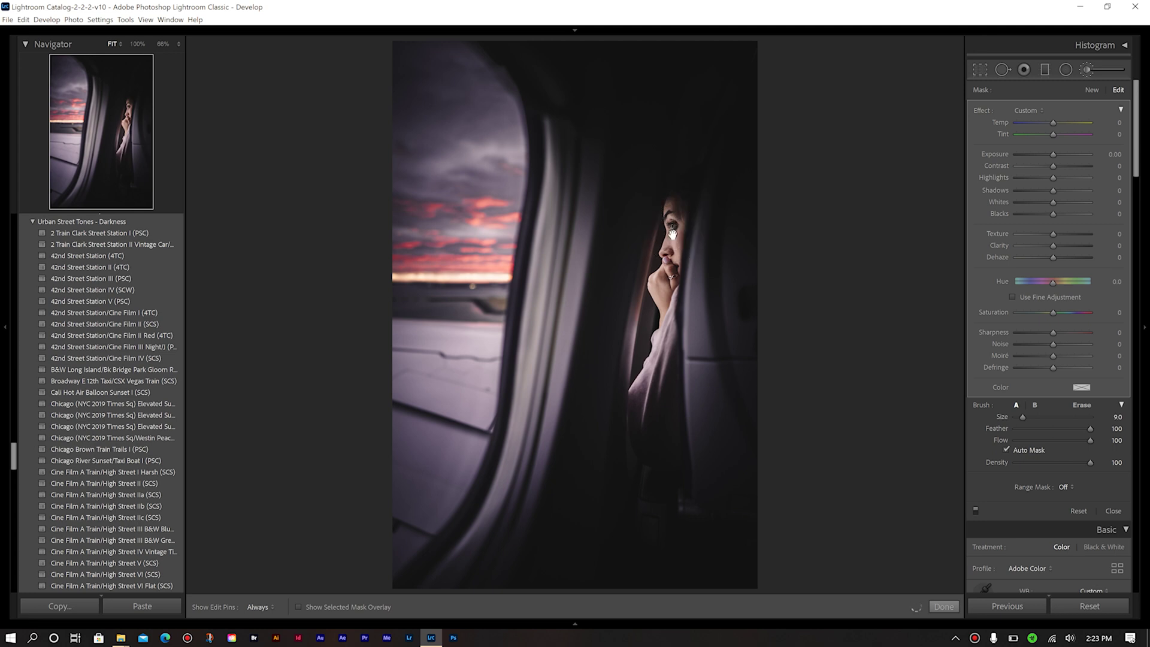
left_click_drag(1053, 190, 1065, 186)
left_click(1058, 201)
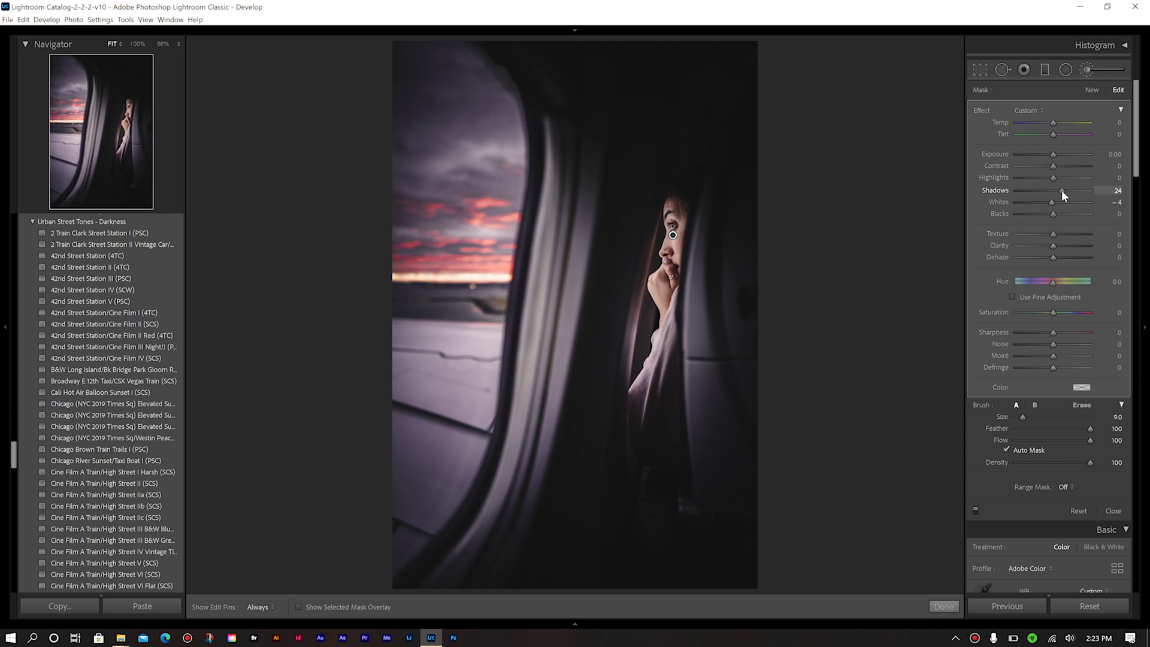
left_click(1112, 510)
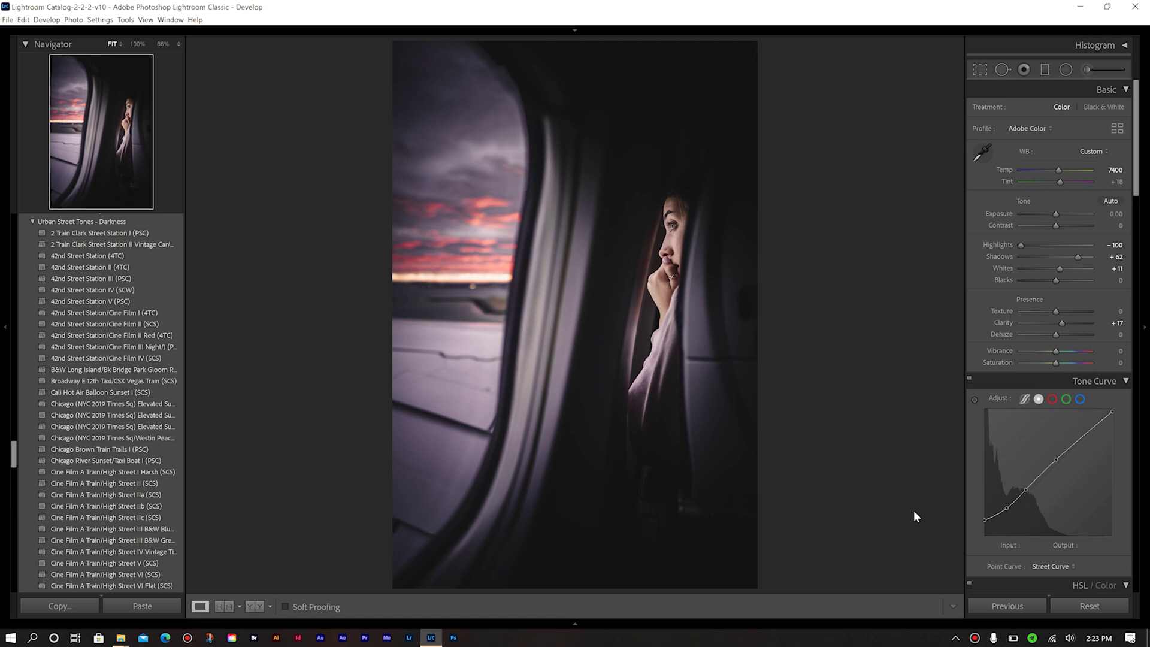
Compare the original airplane-window portrait beside the finished moody edit in Before/After view
key("y")
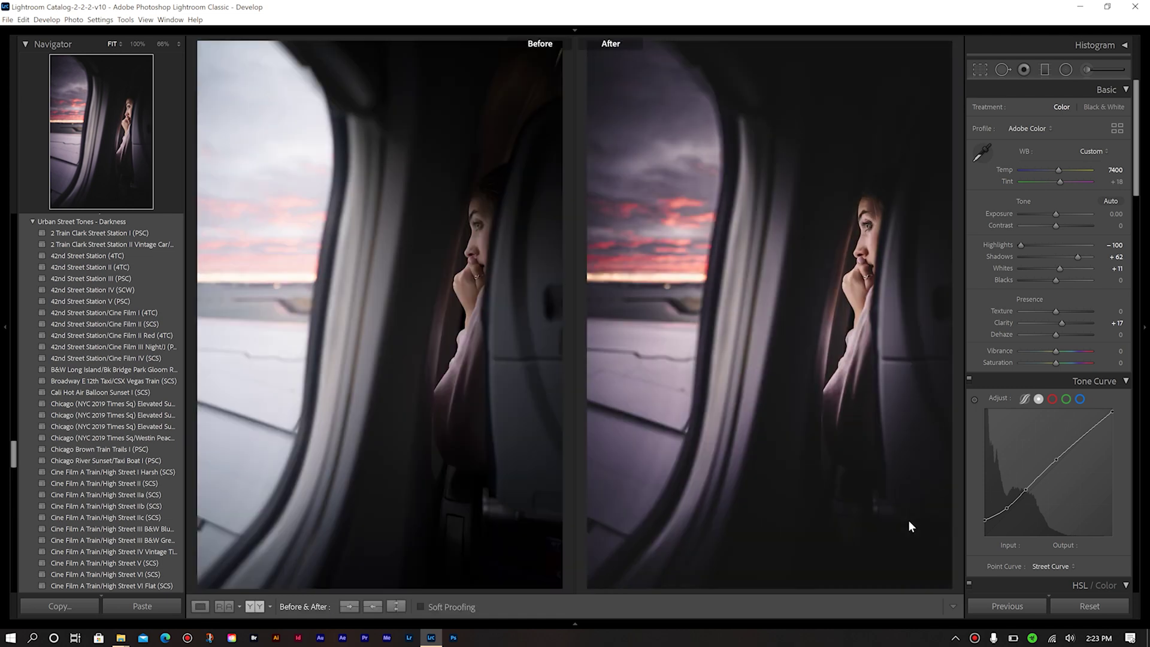